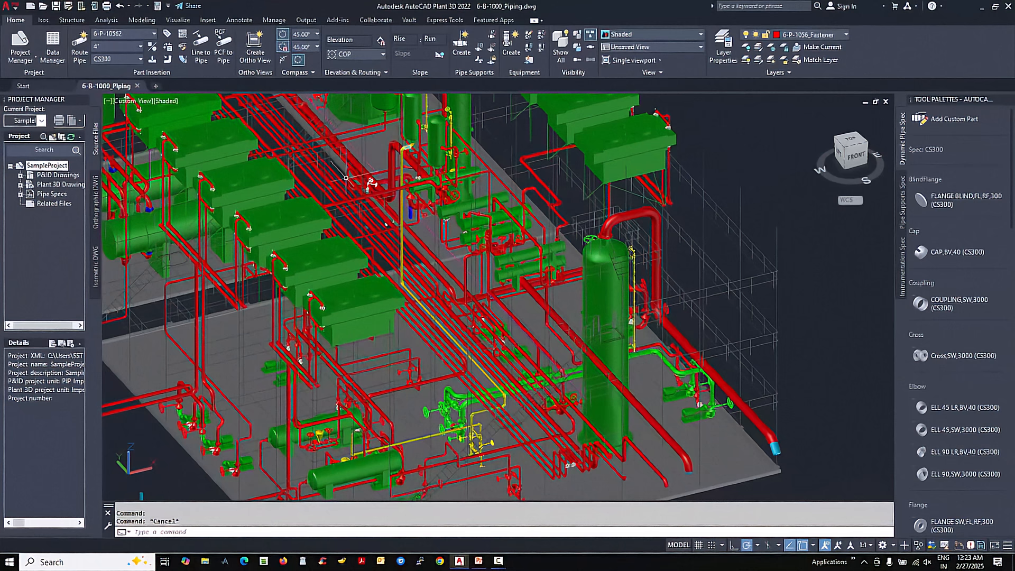
- Create a production iso for line number 6-P-1056 using the Check_ANSI-B iso style
click(44, 21)
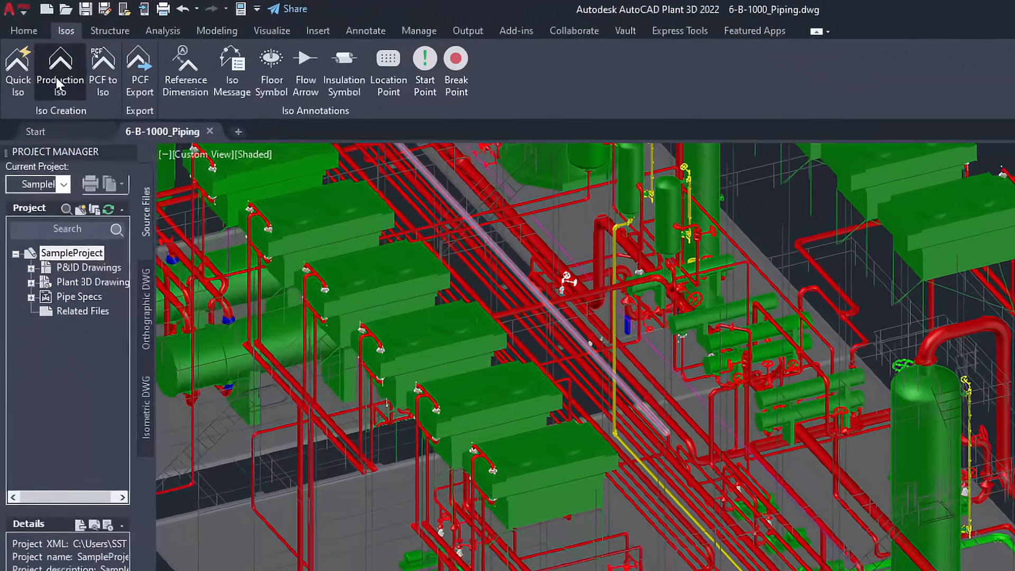
click(39, 53)
click(162, 181)
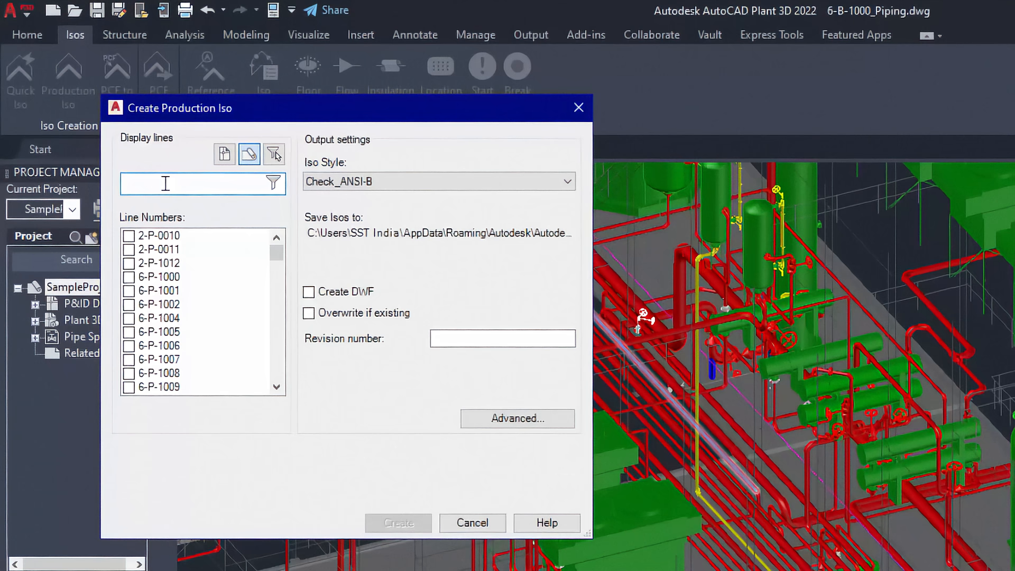
text(6-p-1056)
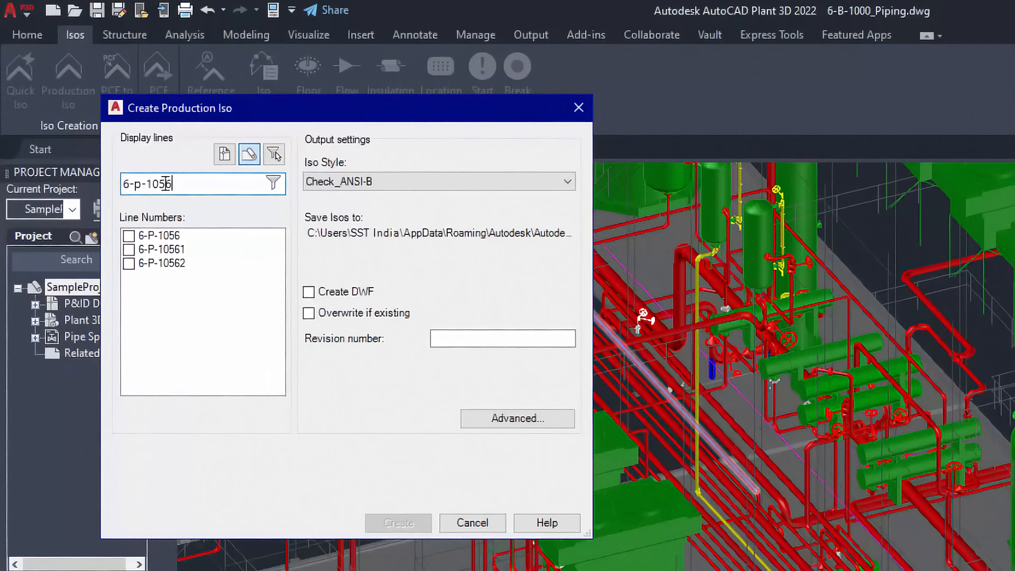
click(128, 236)
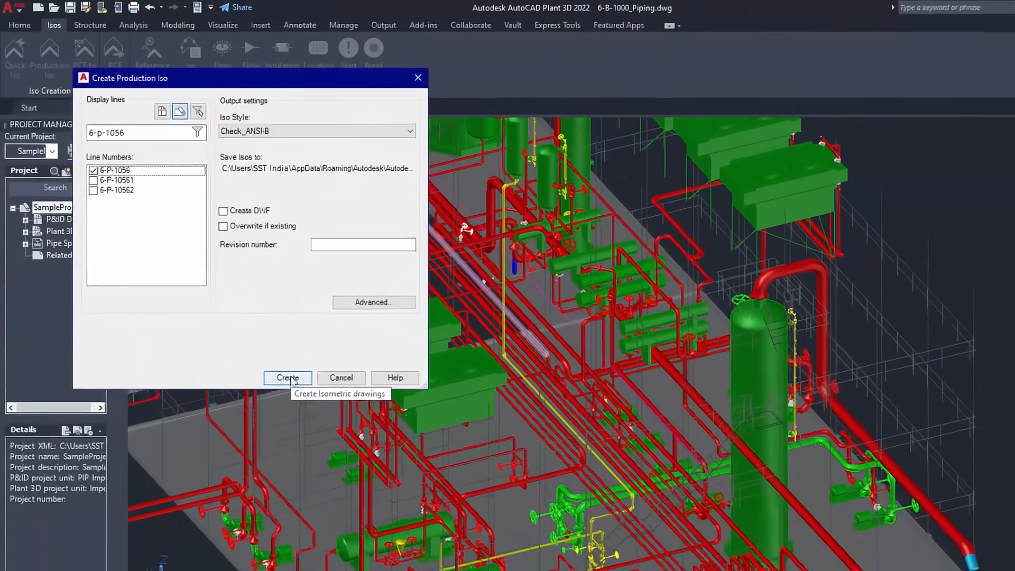
click(333, 435)
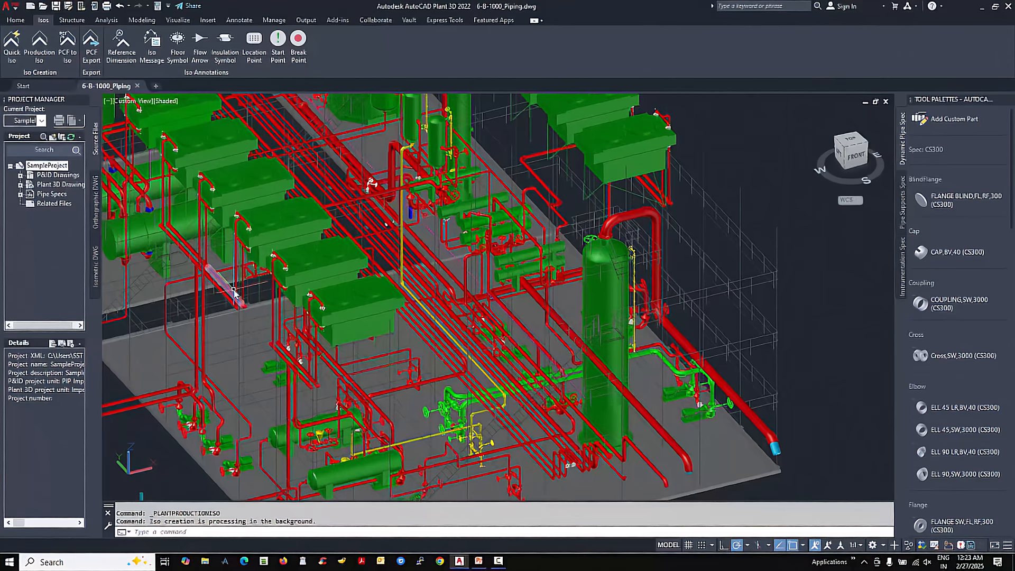
- Launch CAEPIPE 3D+ for PCF and load the neutral file 6-P-1056.pcf from the CAEPIPE3D folder
click(853, 562)
mouse_move(800, 397)
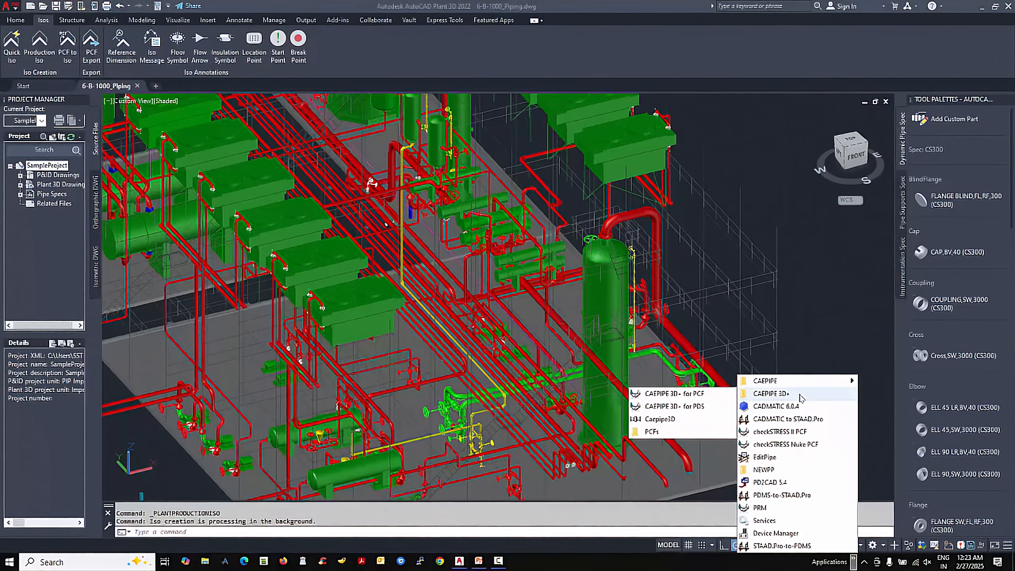
click(674, 394)
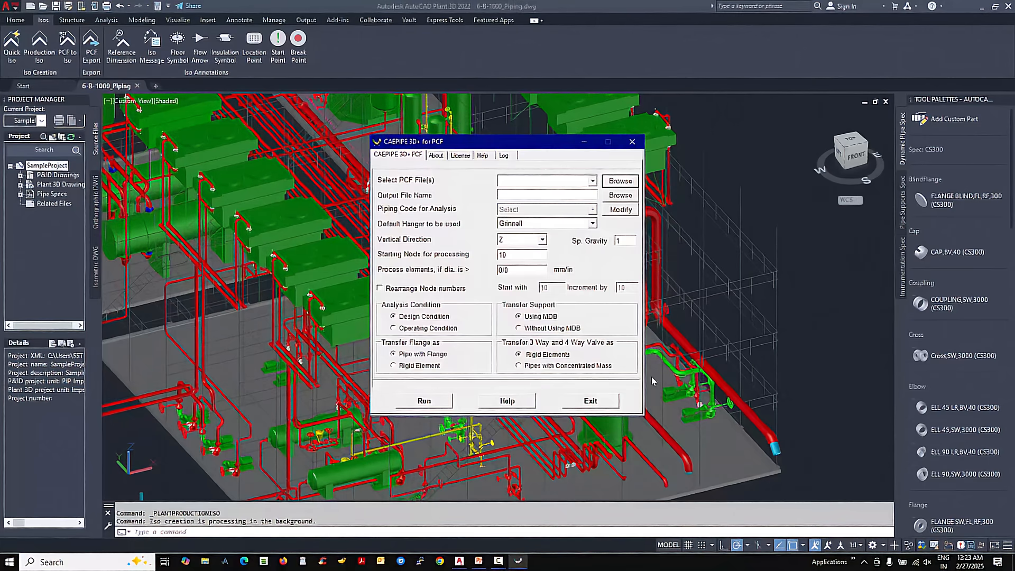
click(620, 181)
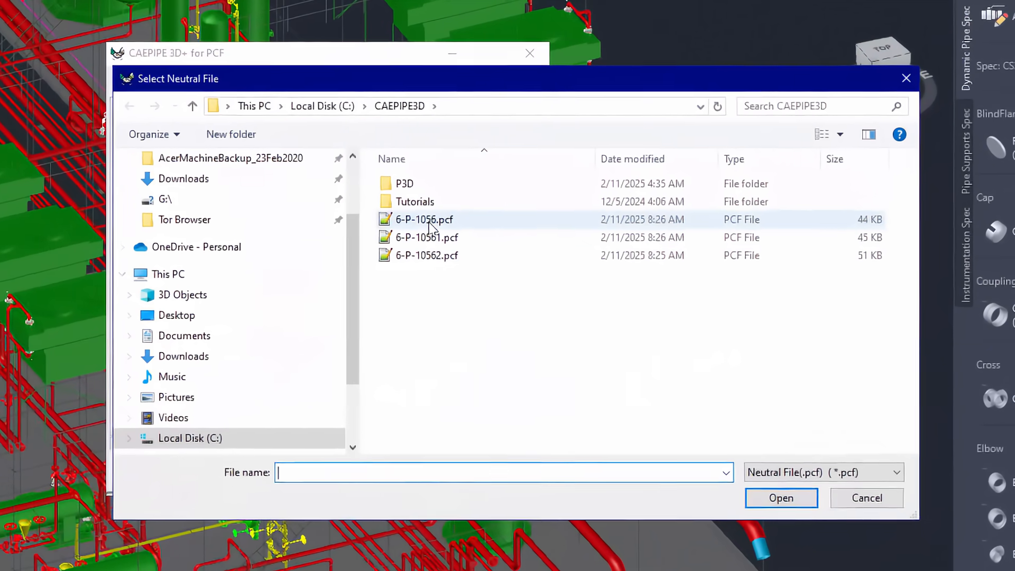
click(524, 239)
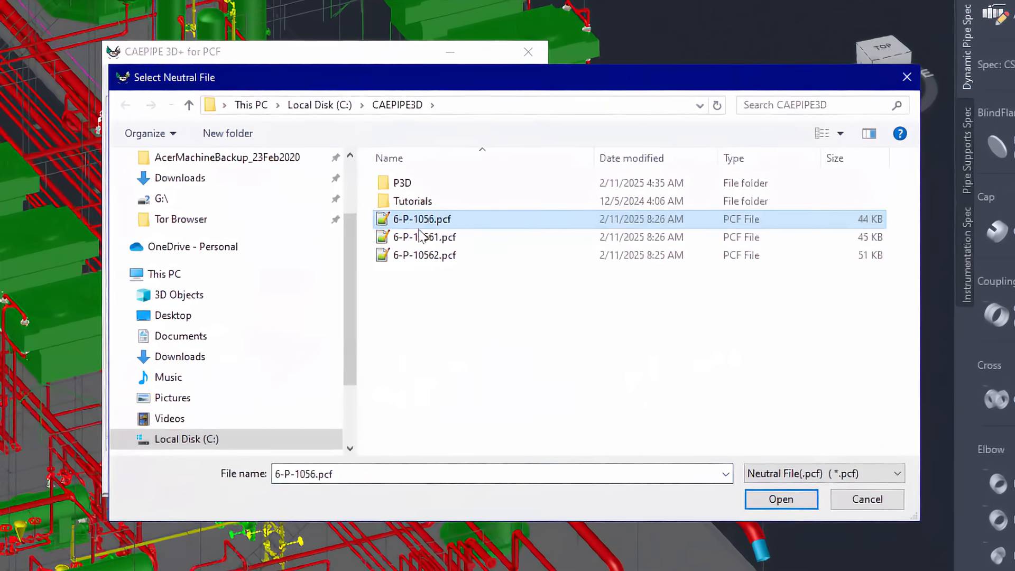
click(788, 498)
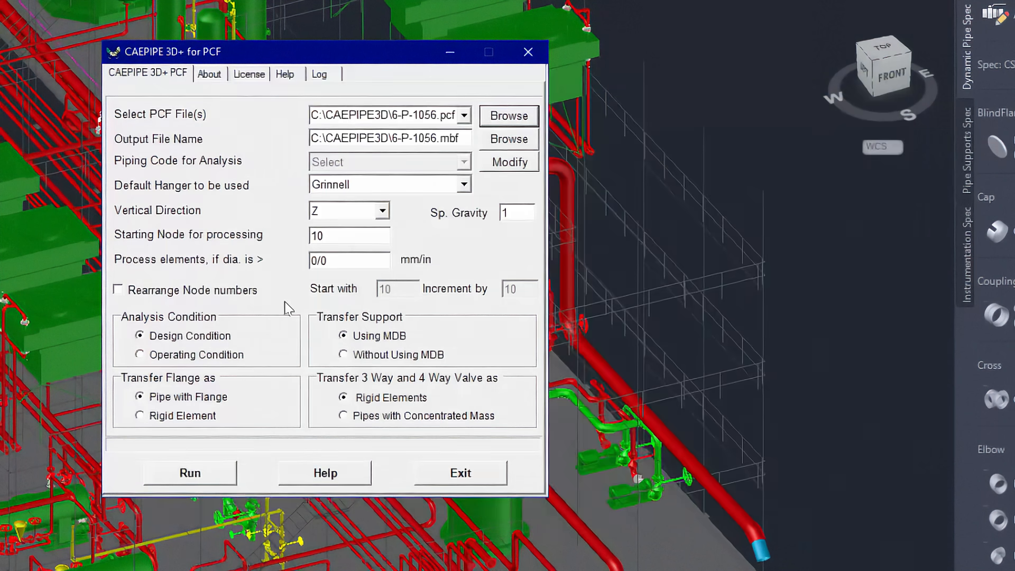
- Enable rearranging of node numbers and run the PCF transfer and stress analysis of line 6-P-1056
click(191, 290)
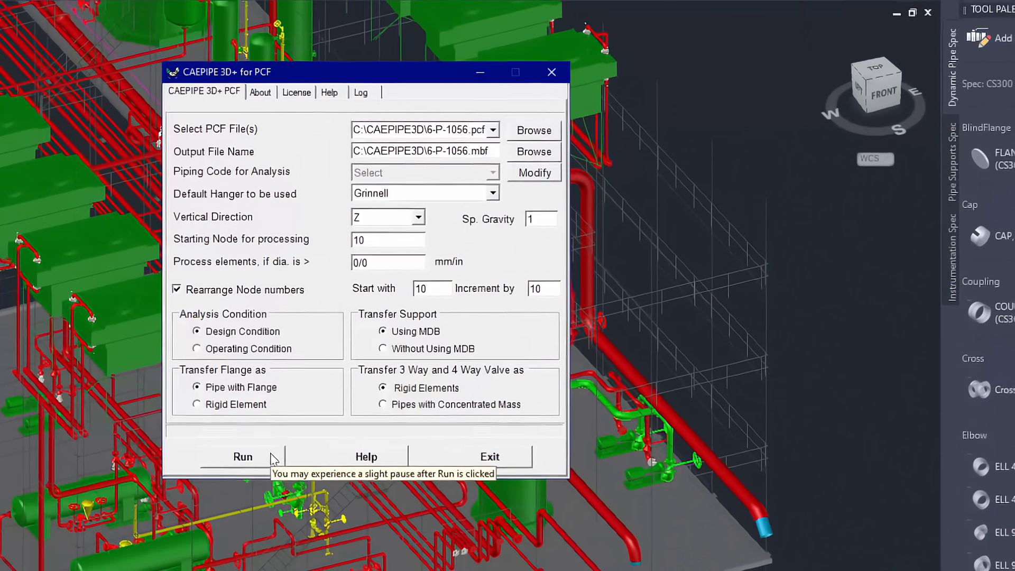
click(273, 458)
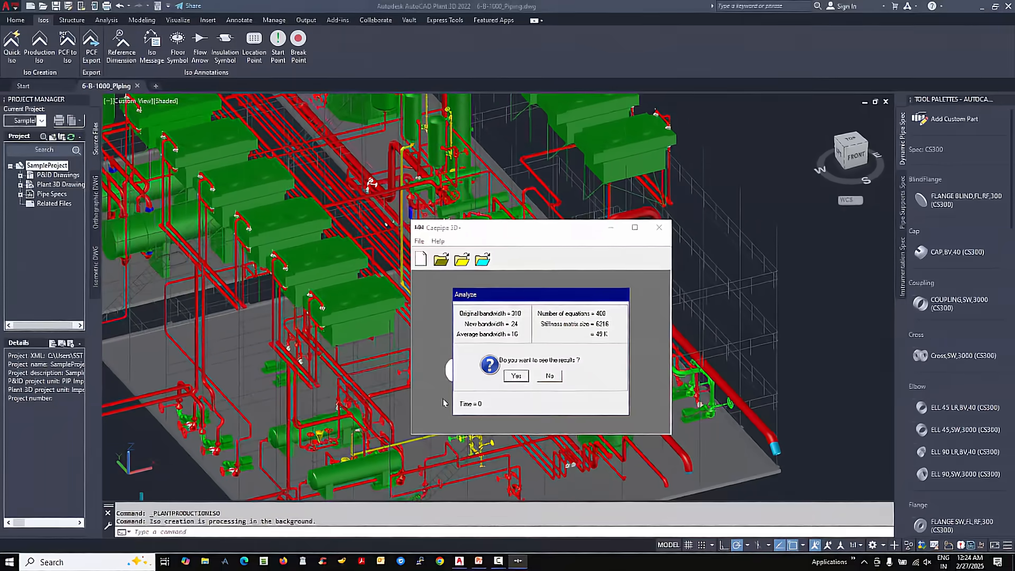
click(511, 377)
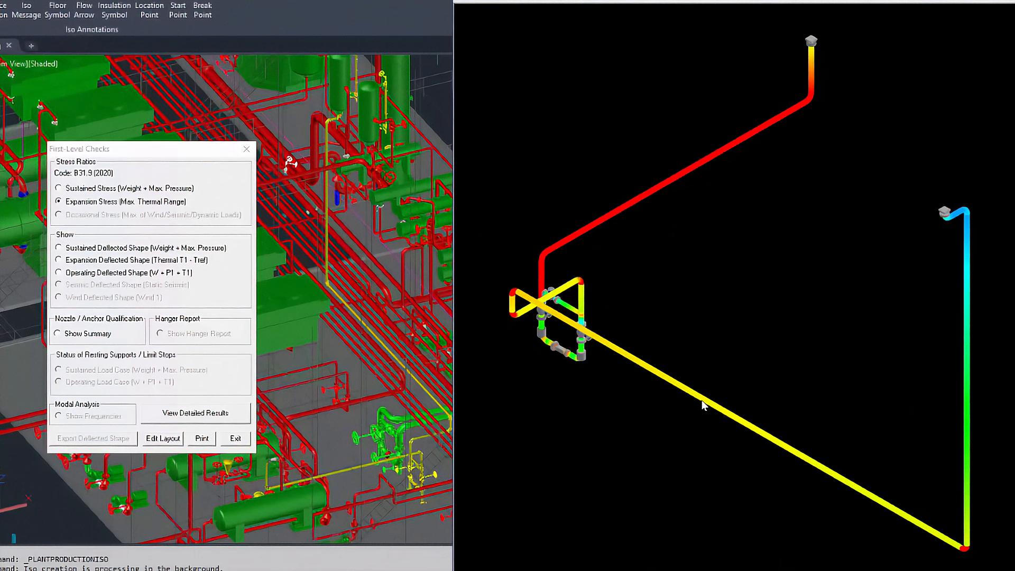
- Review the expansion deflected shape (Thermal T1 - Tref) of line 6-P-1056, and redisplay its Expansion Stress ratios
click(103, 261)
right_click(522, 151)
click(550, 173)
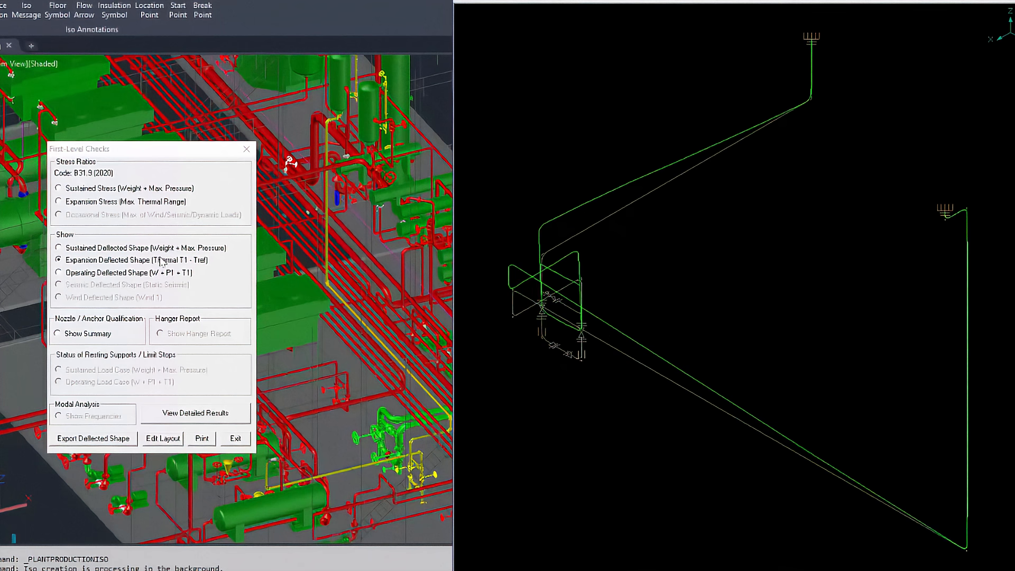
click(71, 203)
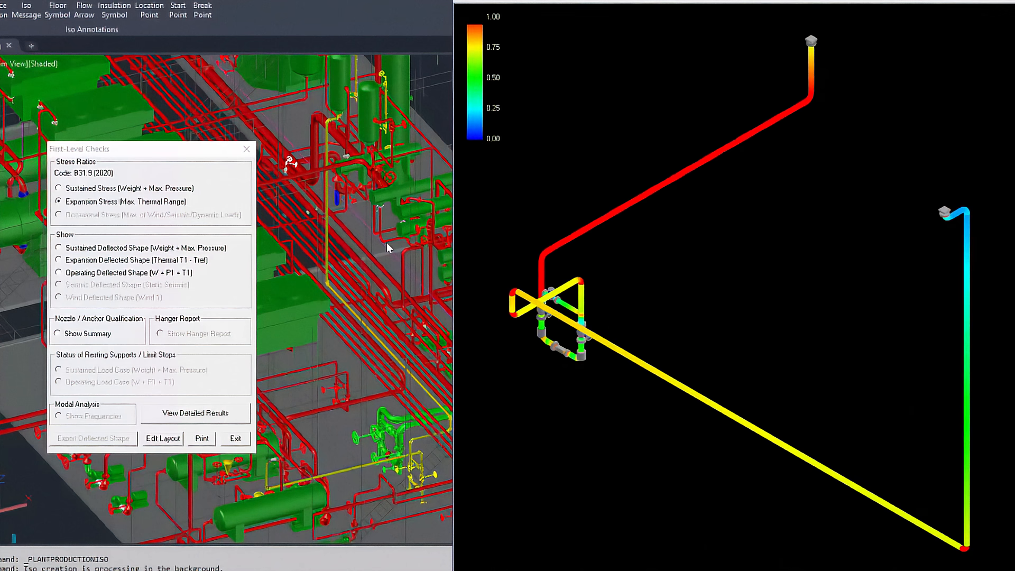
- Exit the first-level checks and close CAEPIPE 3D+ for PCF to return to the plant model
click(236, 438)
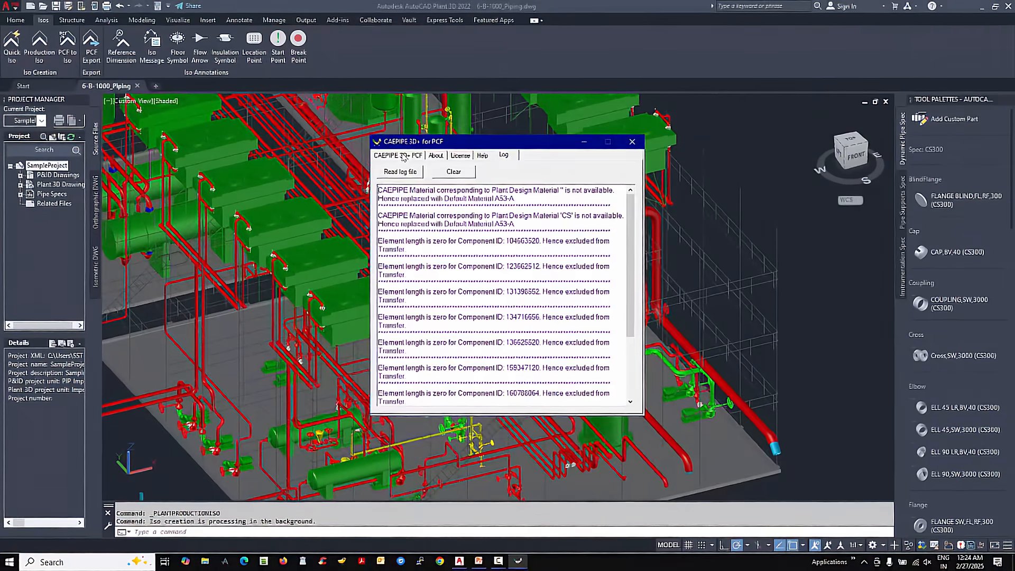
click(404, 155)
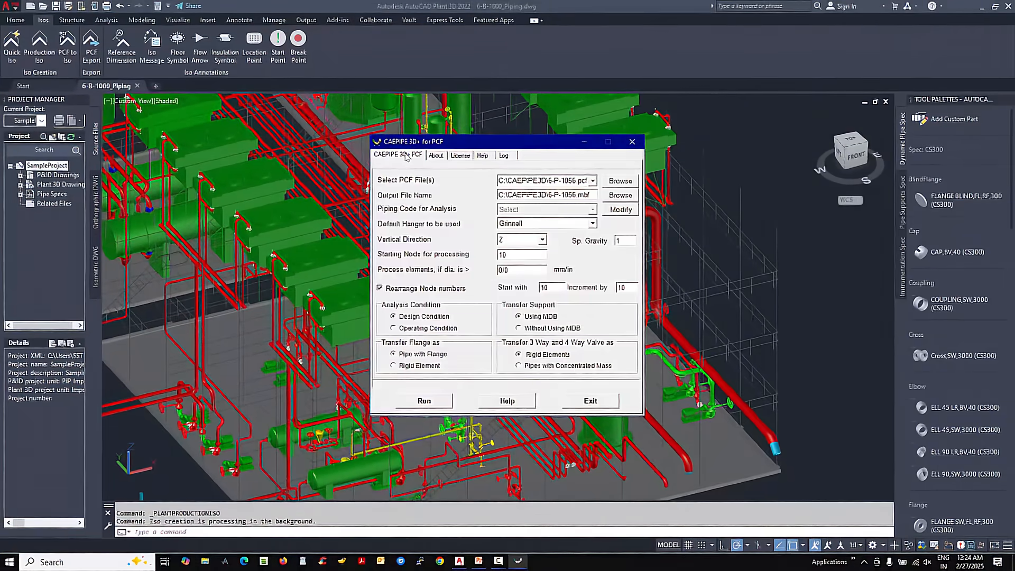
click(633, 142)
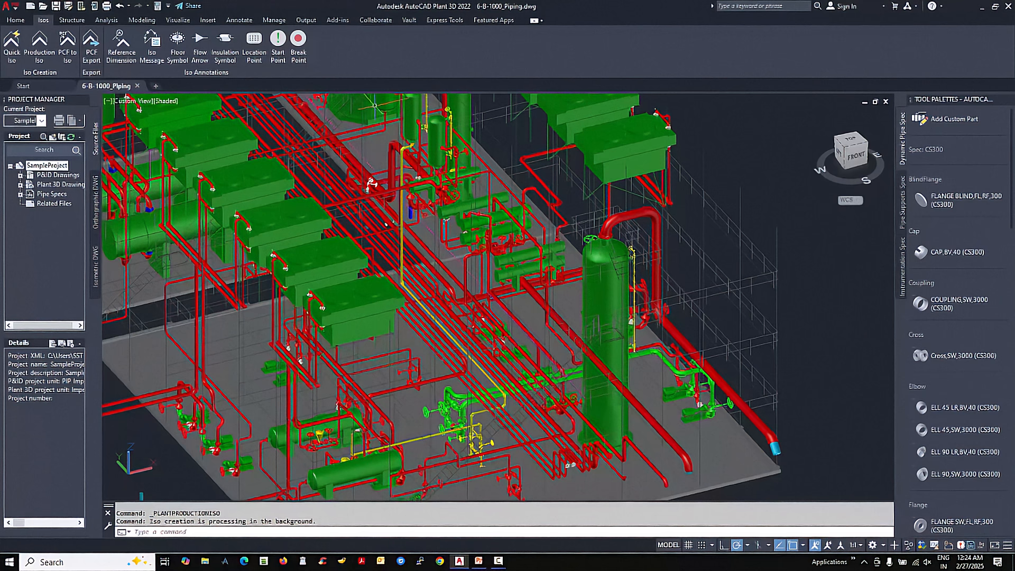
- Turn off layer 6-P-1056 and turn on layer 6-P-10561 to display the alternative pipe routing
click(15, 20)
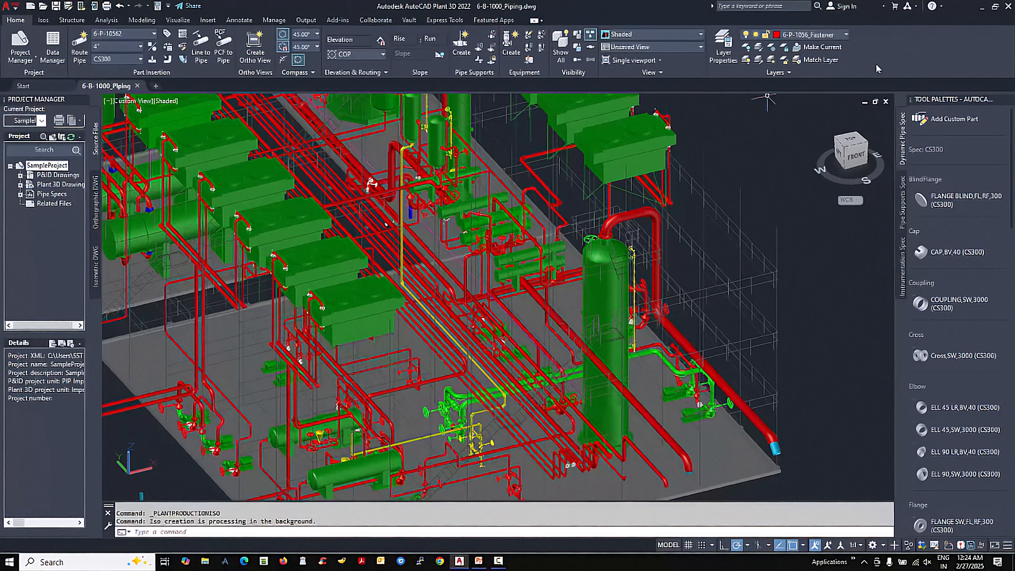
click(847, 36)
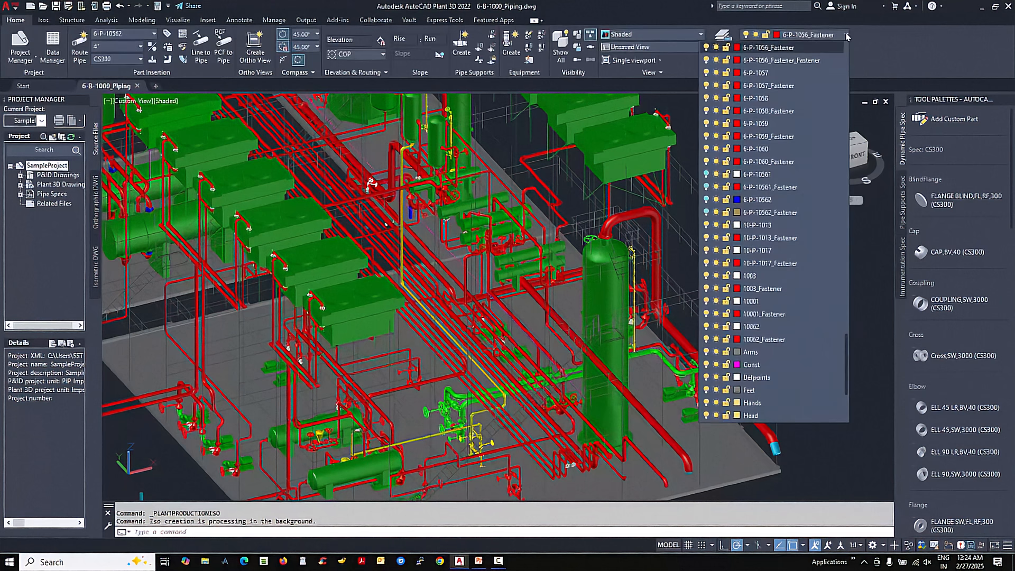
scroll(787, 89, up, 1)
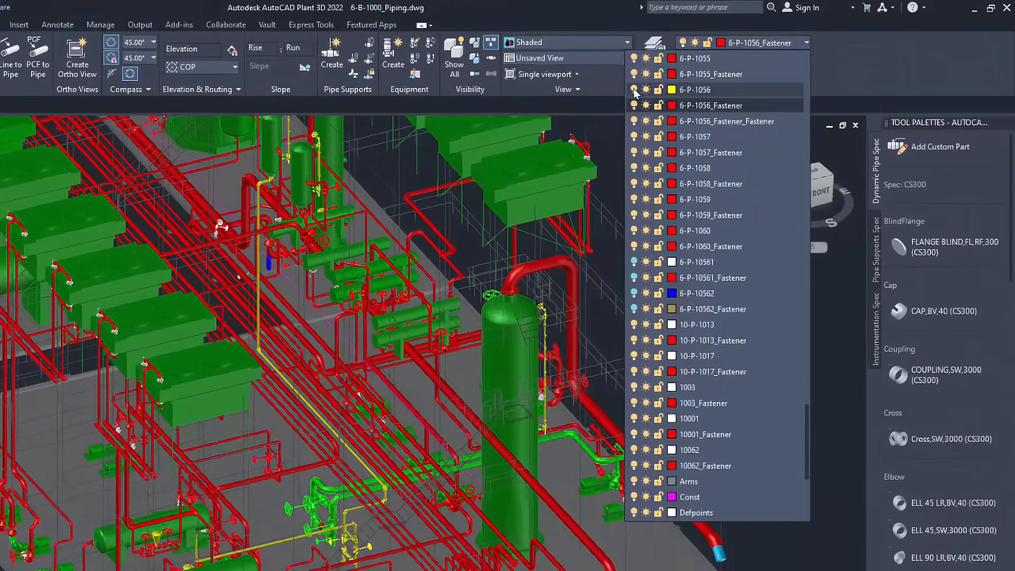
click(634, 90)
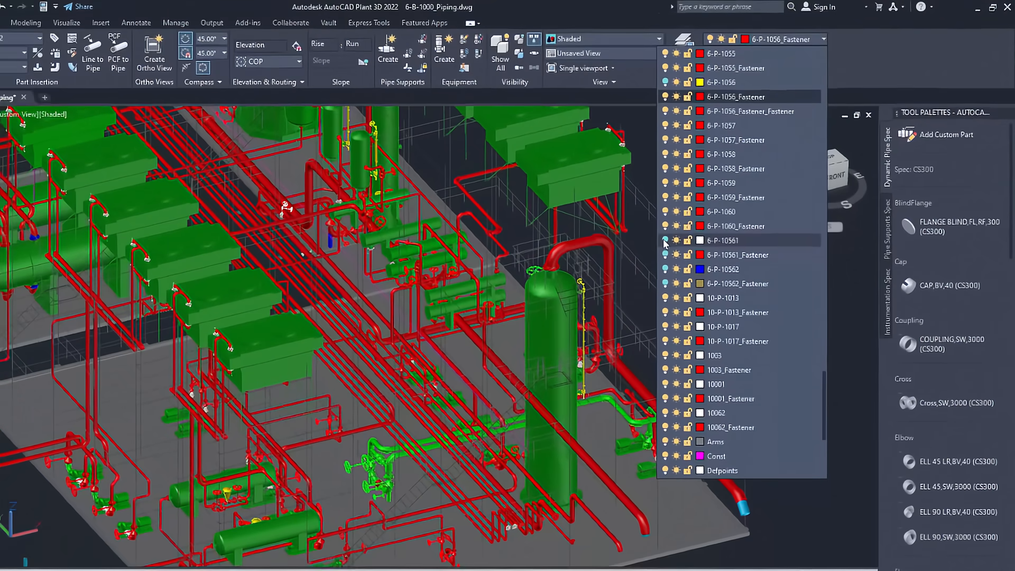
click(634, 263)
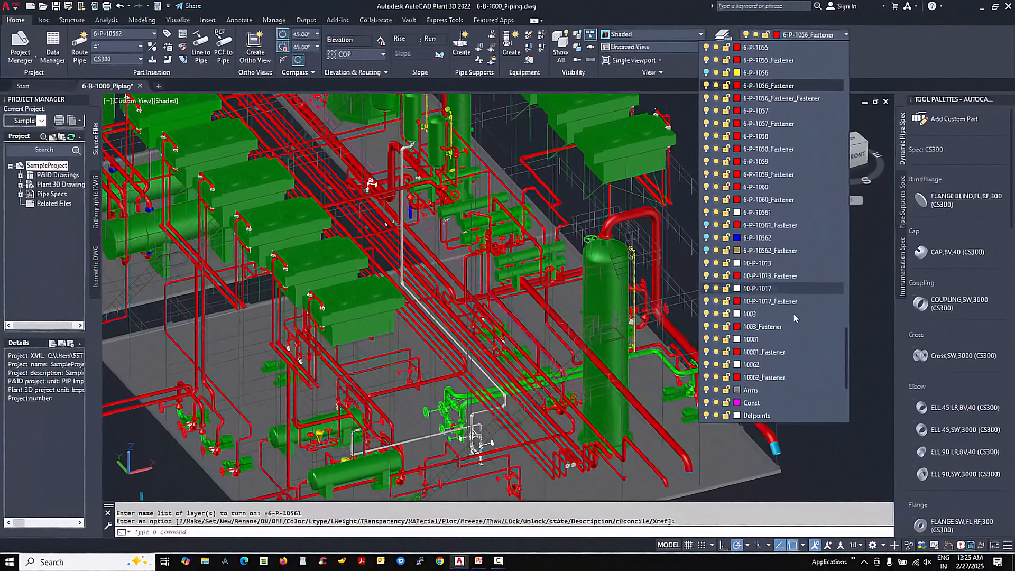
click(864, 312)
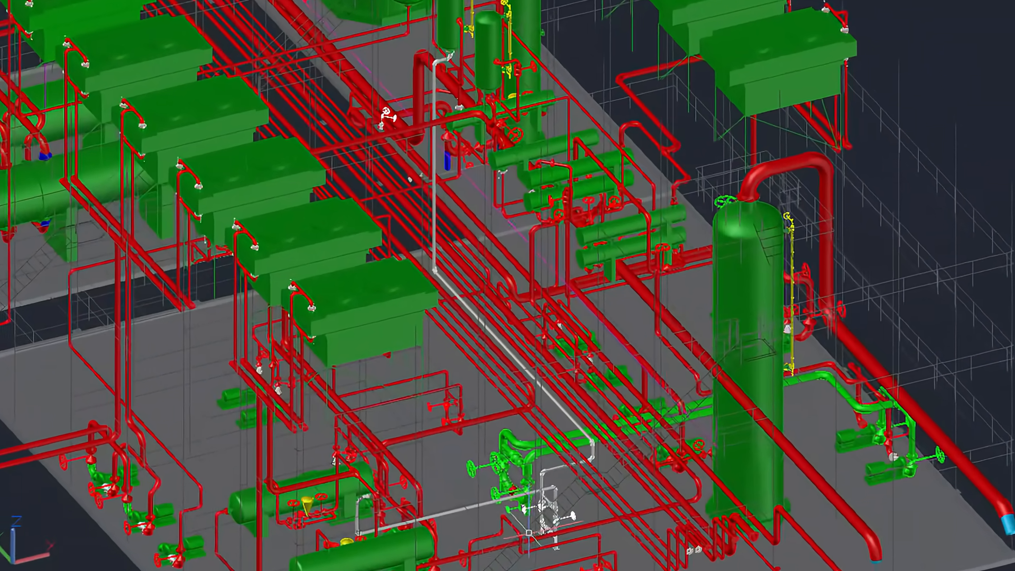
- Examine the white line 6-P-10561 closely at its valve station and base supports, and along its route through the plant
scroll(574, 551, up, 6)
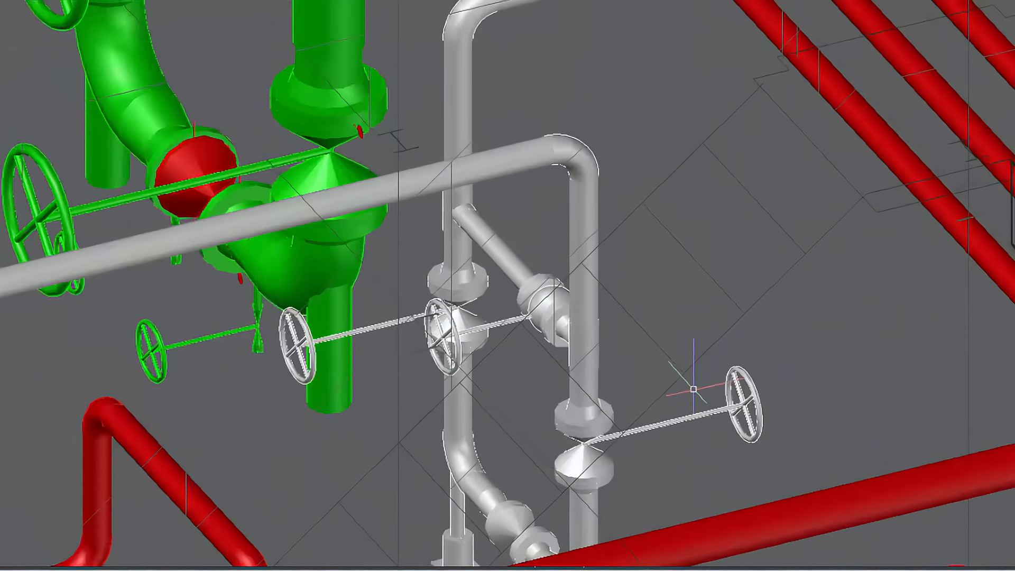
text(pan)
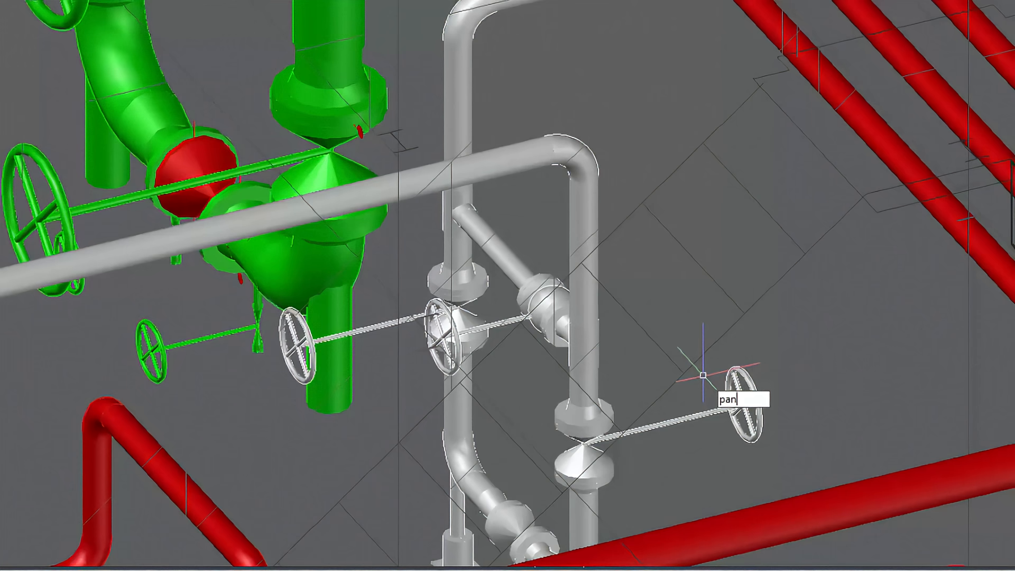
key(Return)
drag(684, 397, 678, 171)
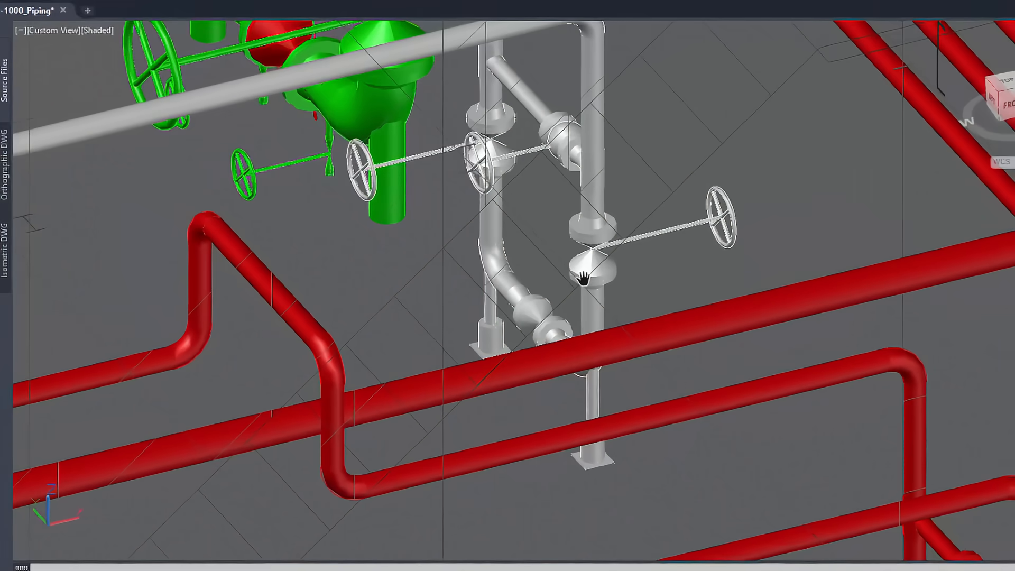
scroll(583, 277, down, 5)
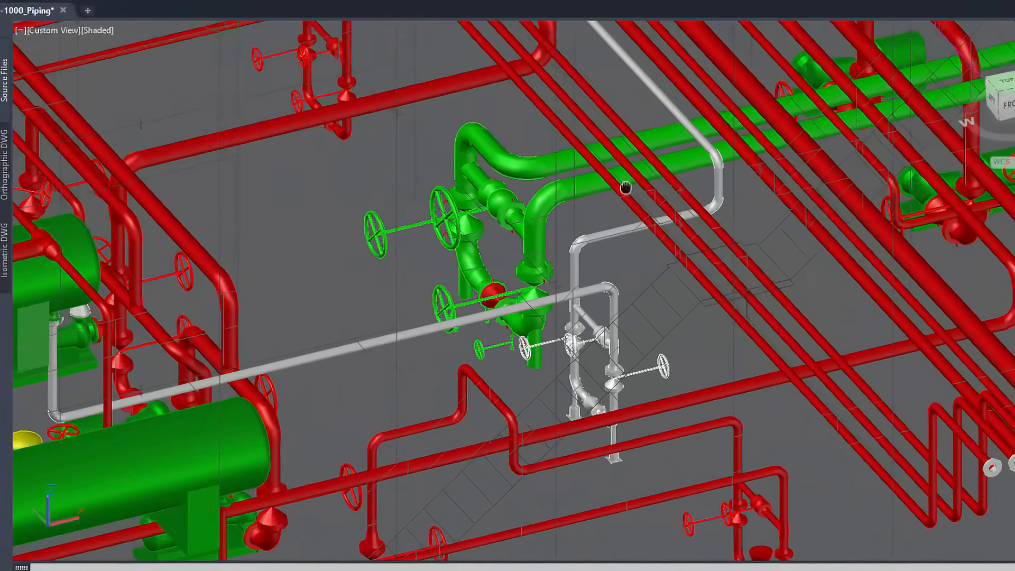
drag(626, 188, 639, 220)
scroll(639, 220, down, 3)
drag(592, 153, 585, 236)
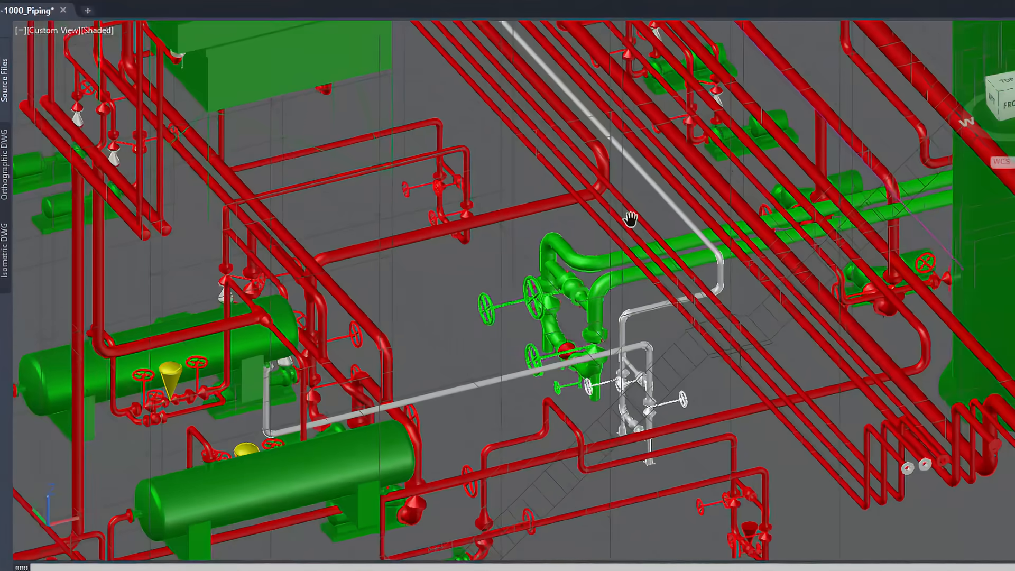
scroll(538, 253, down, 2)
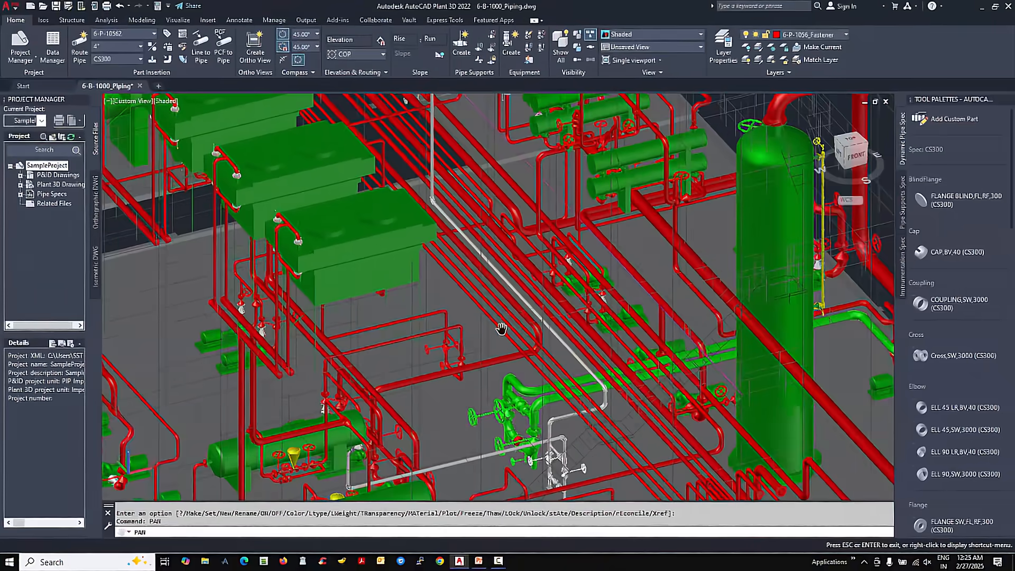
drag(508, 279, 492, 321)
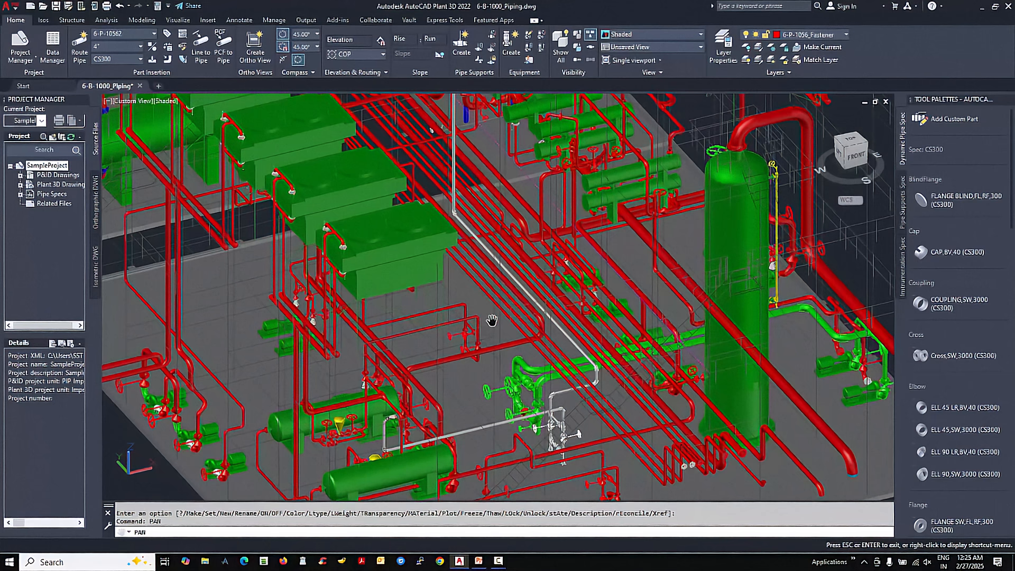
scroll(492, 320, down, 1)
key(Escape)
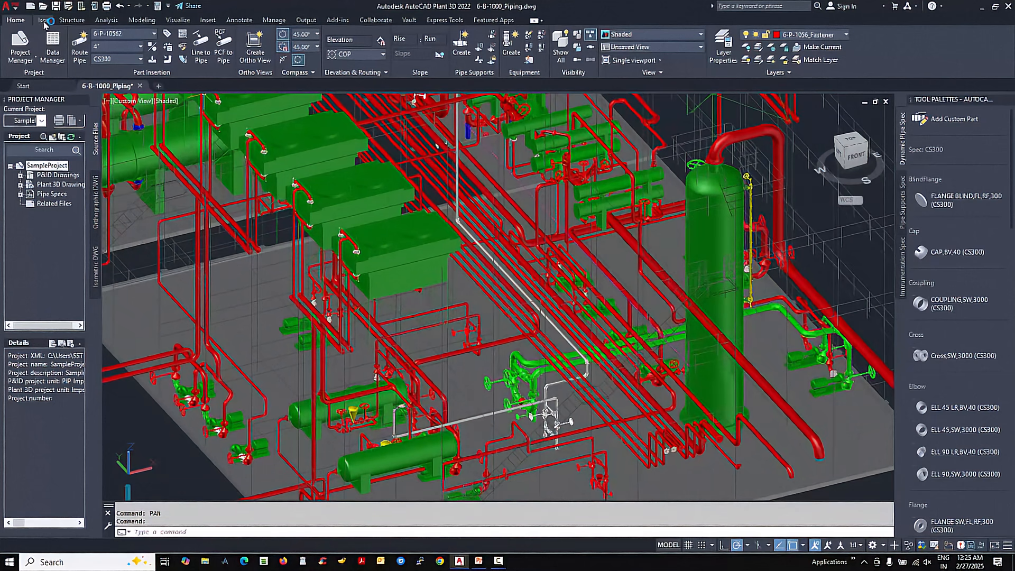
- Create a production iso for line number 6-P-10561 using the Check_ANSI-B iso style
click(45, 20)
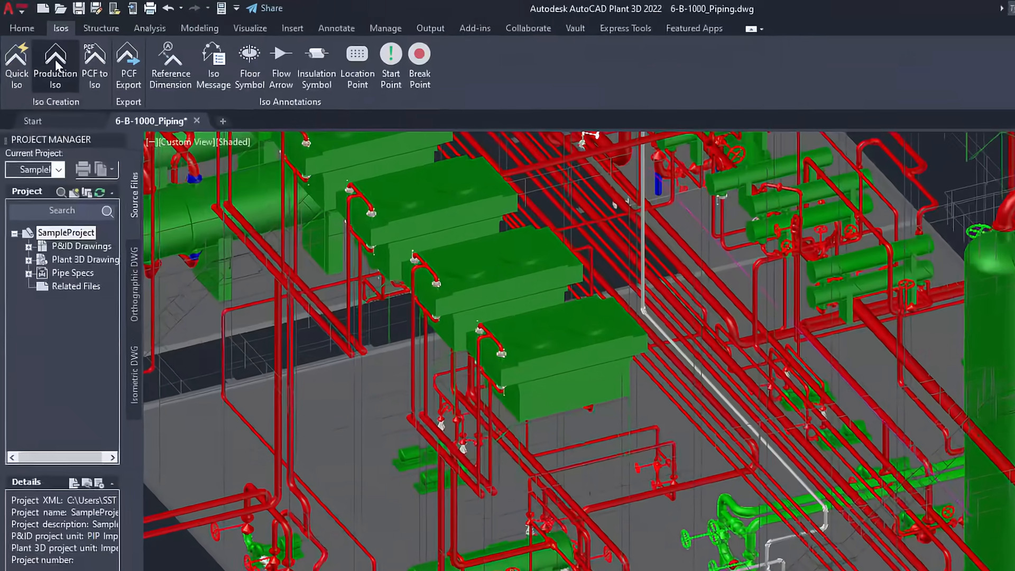
click(41, 46)
click(156, 186)
text(6-p-10)
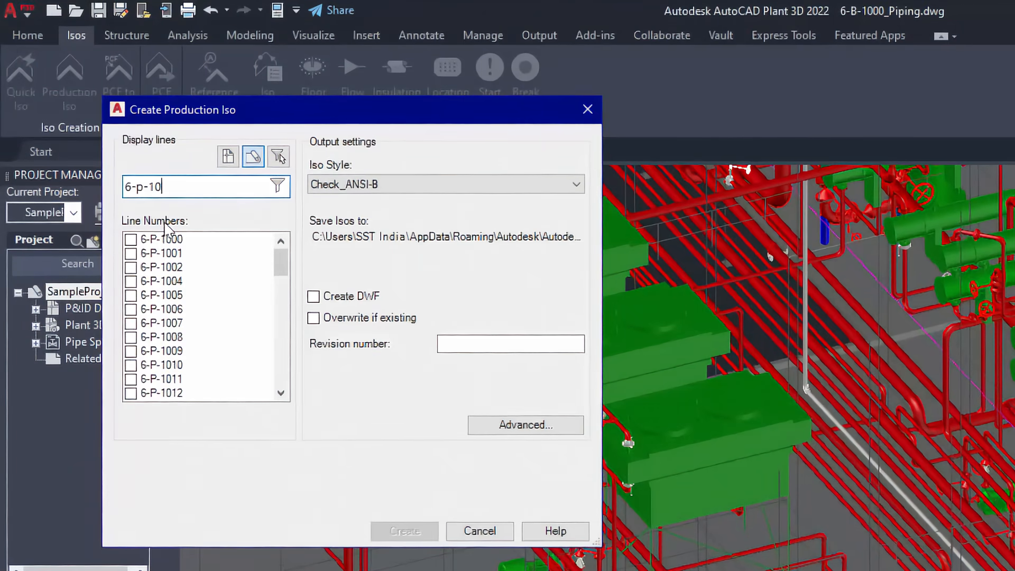
text(56)
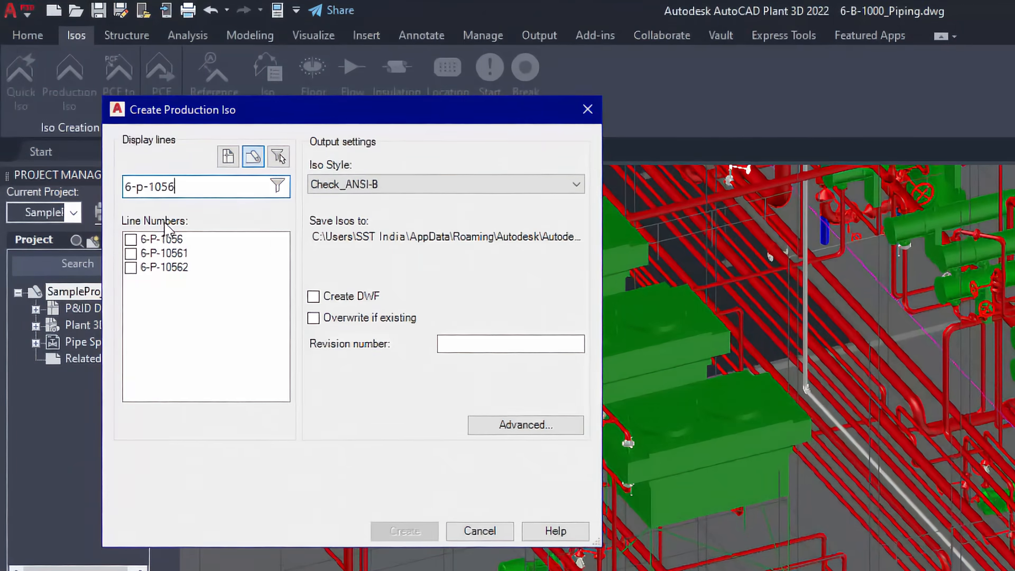
click(131, 254)
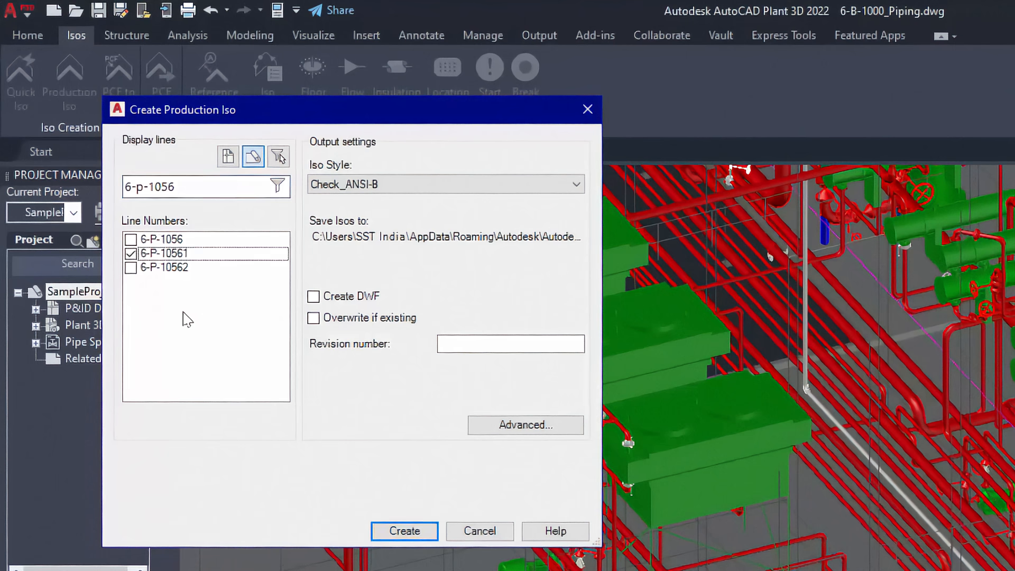
click(415, 534)
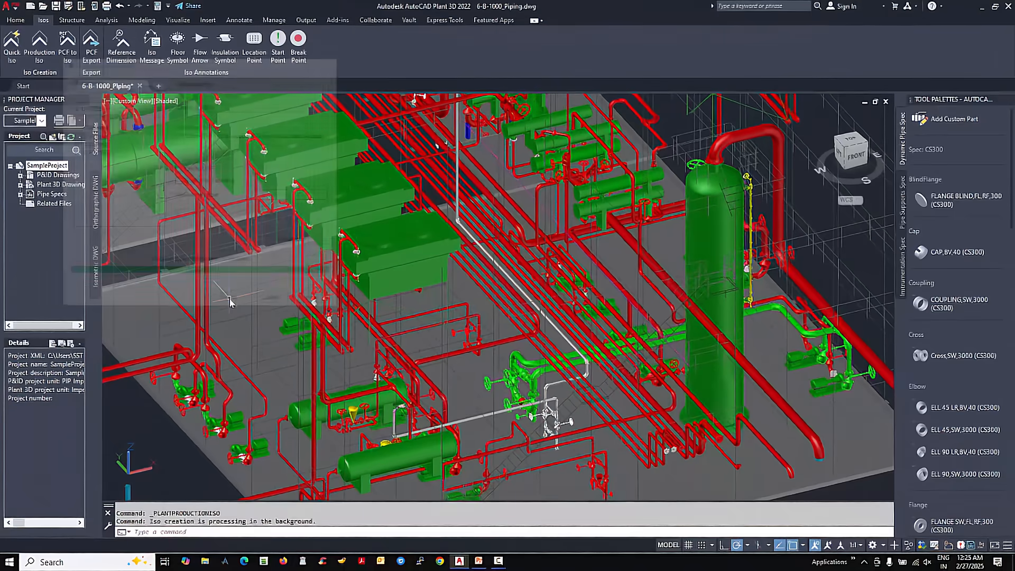
- Open CAEPIPE 3D+ for PCF and load the neutral file 6-P-10561.pcf from the CAEPIPE3D folder
click(853, 562)
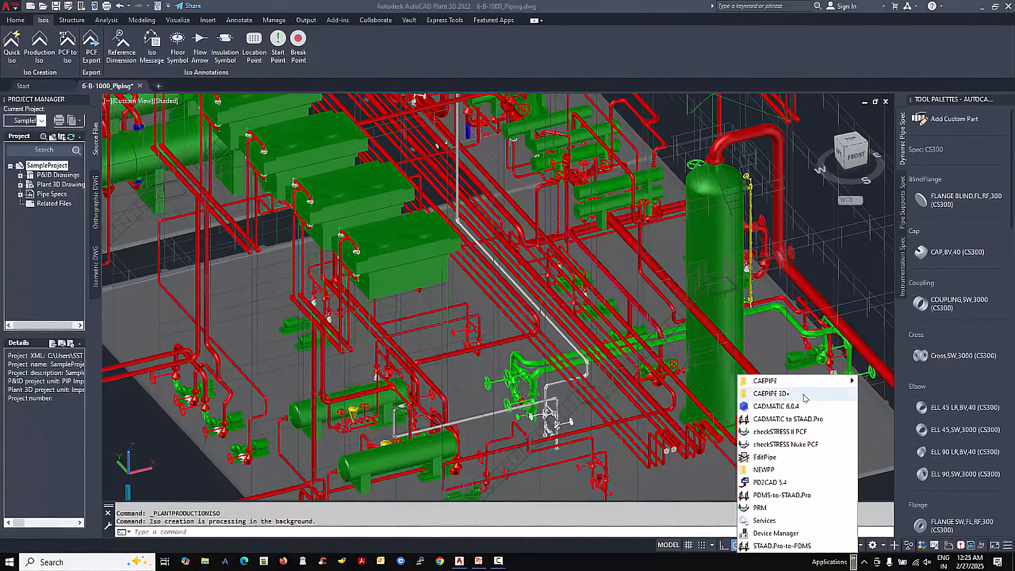
mouse_move(805, 398)
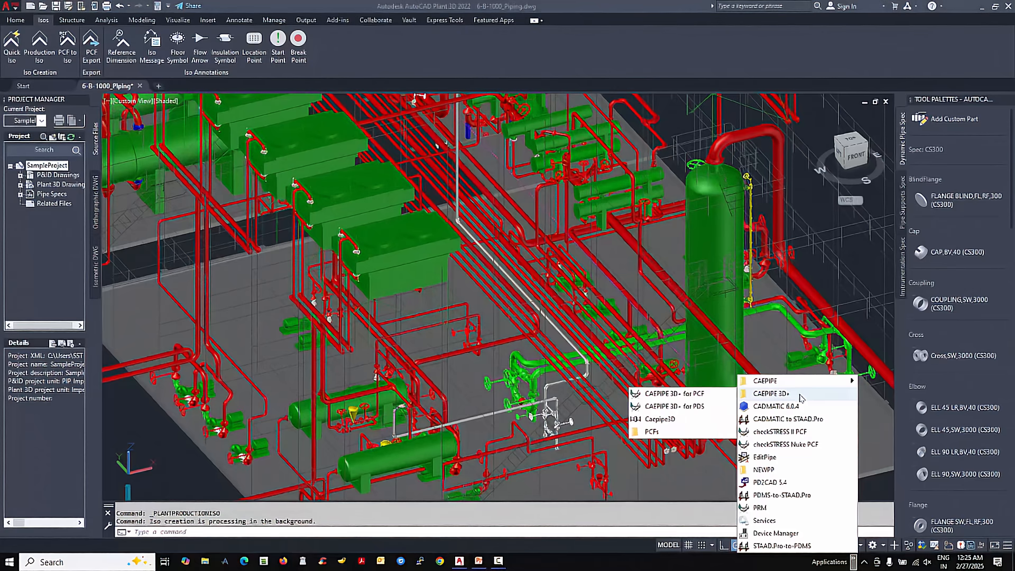
click(704, 395)
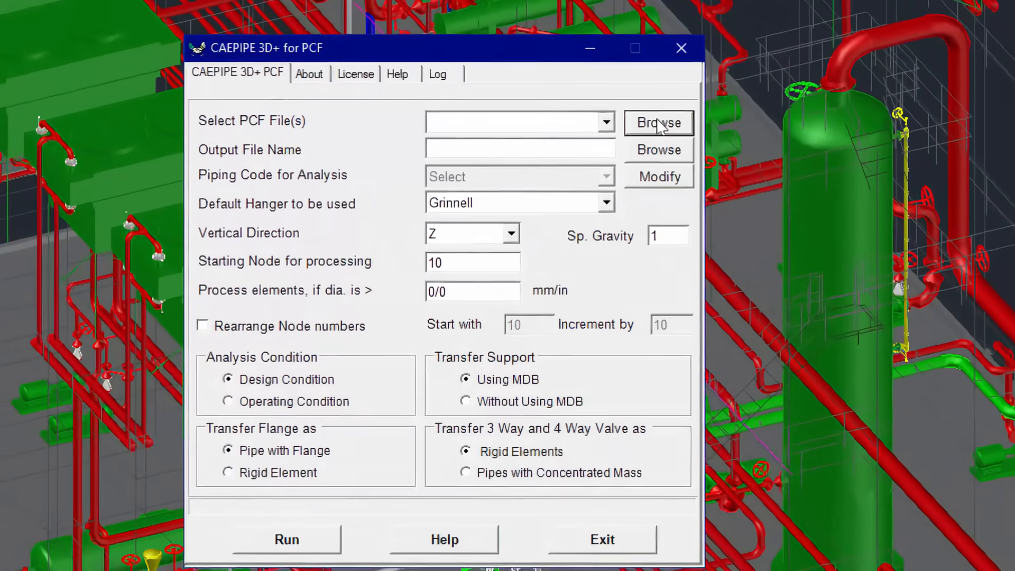
click(658, 124)
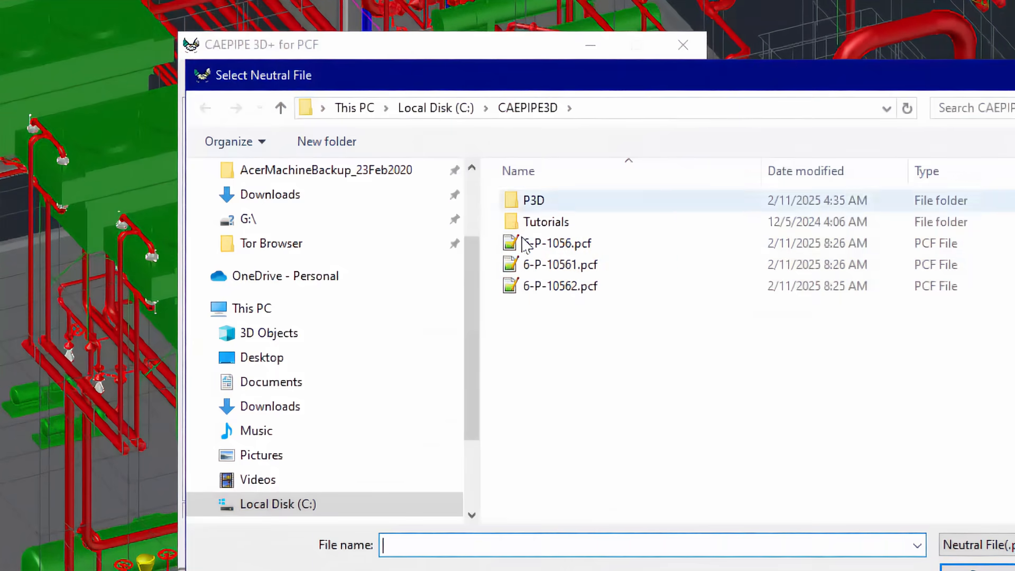
double_click(536, 265)
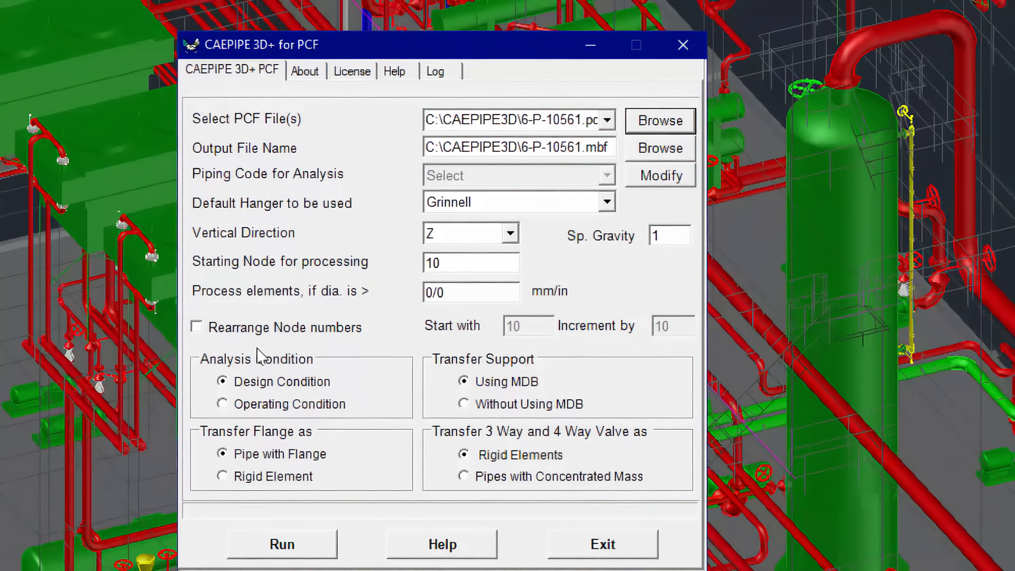
- Enable rearranging of node numbers and run the transfer and analysis of 6-P-10561
click(244, 328)
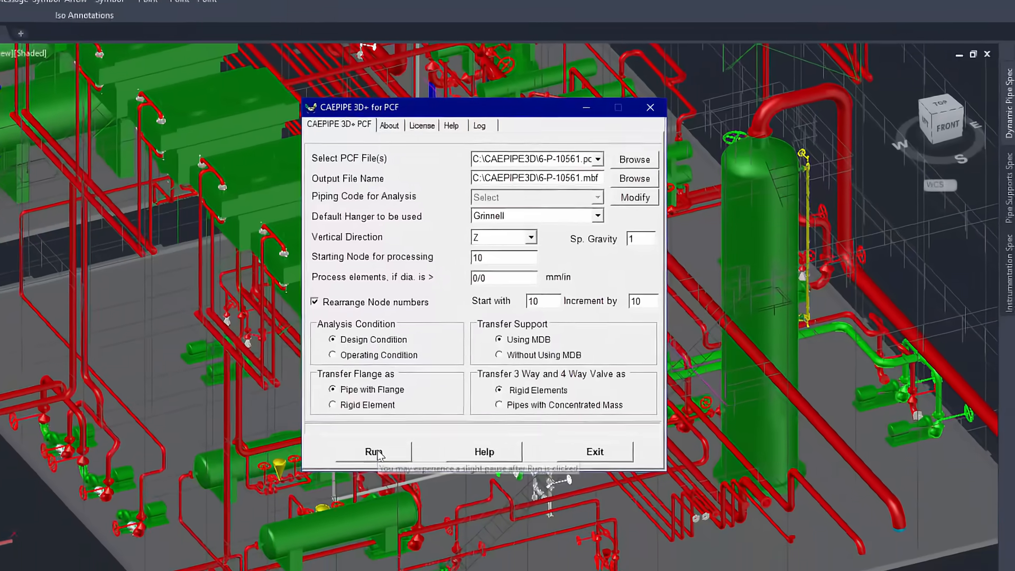
click(341, 487)
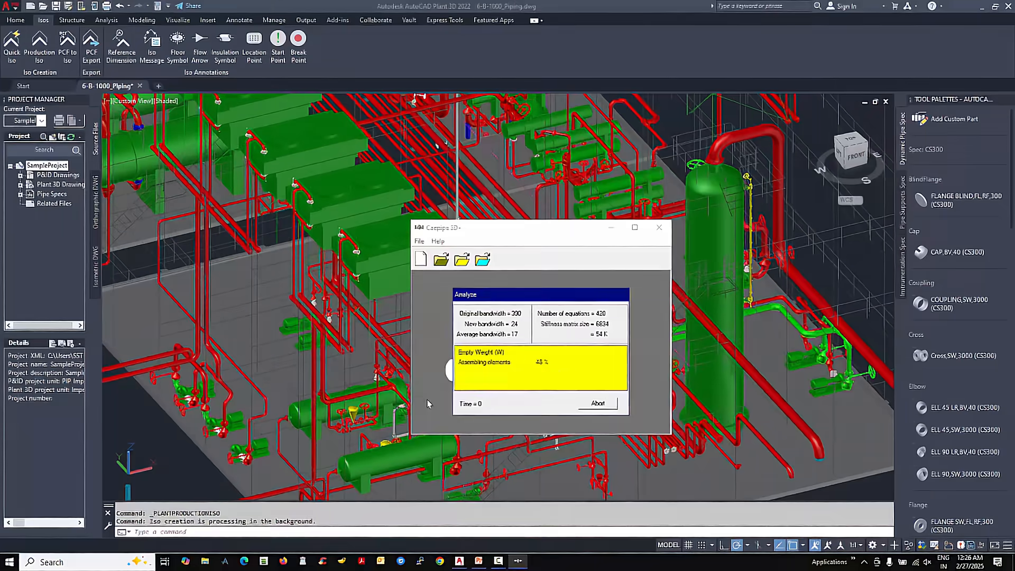
click(522, 378)
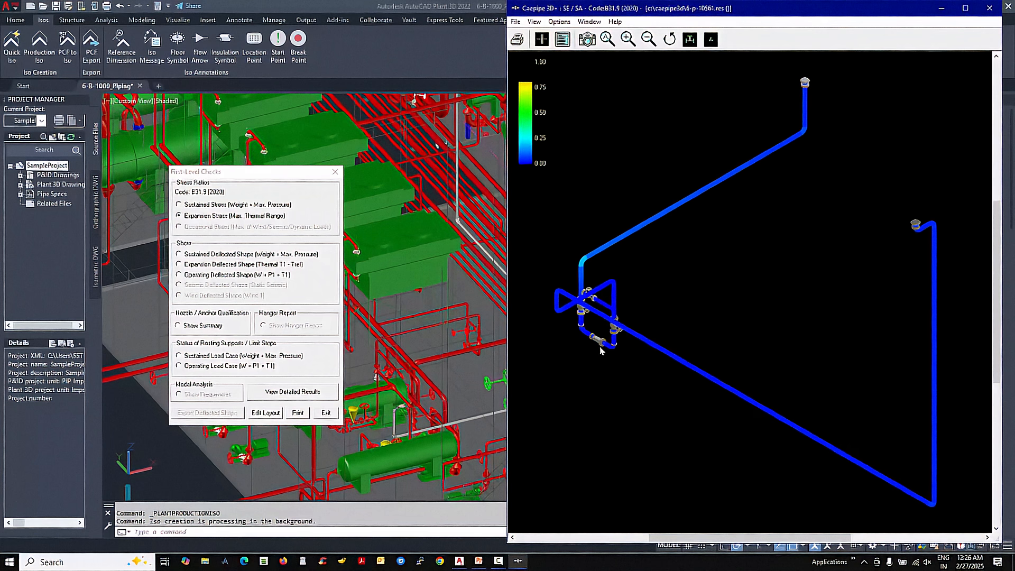
- Display the expansion deflected shape (Thermal T1 - Tref) of 6-P-10561 with the node numbers hidden
click(254, 265)
right_click(577, 147)
click(595, 166)
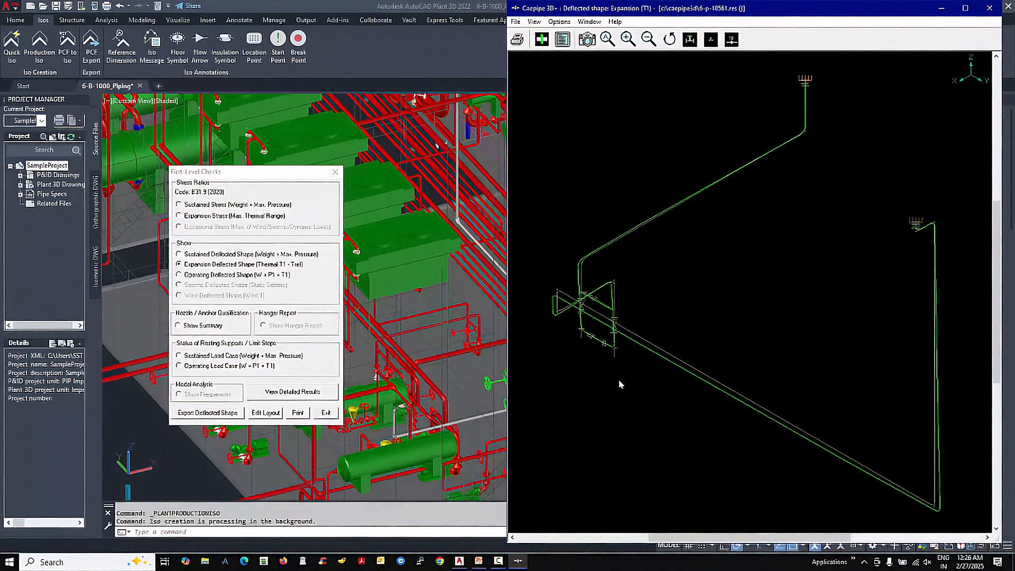
- Review the expansion and sustained stress ratios of 6-P-10561, plus its sustained deflected shape without node numbers
click(213, 216)
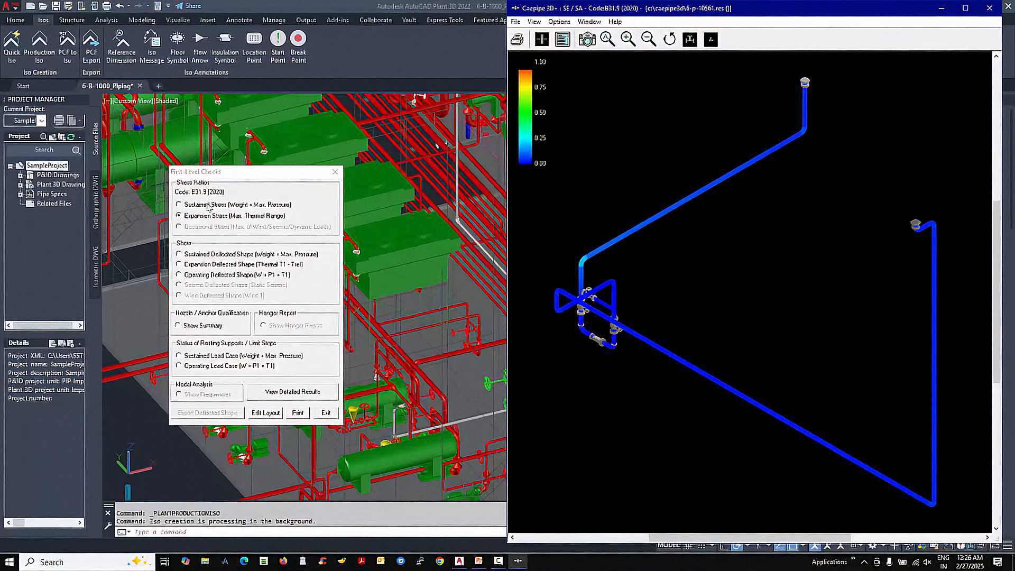
click(207, 205)
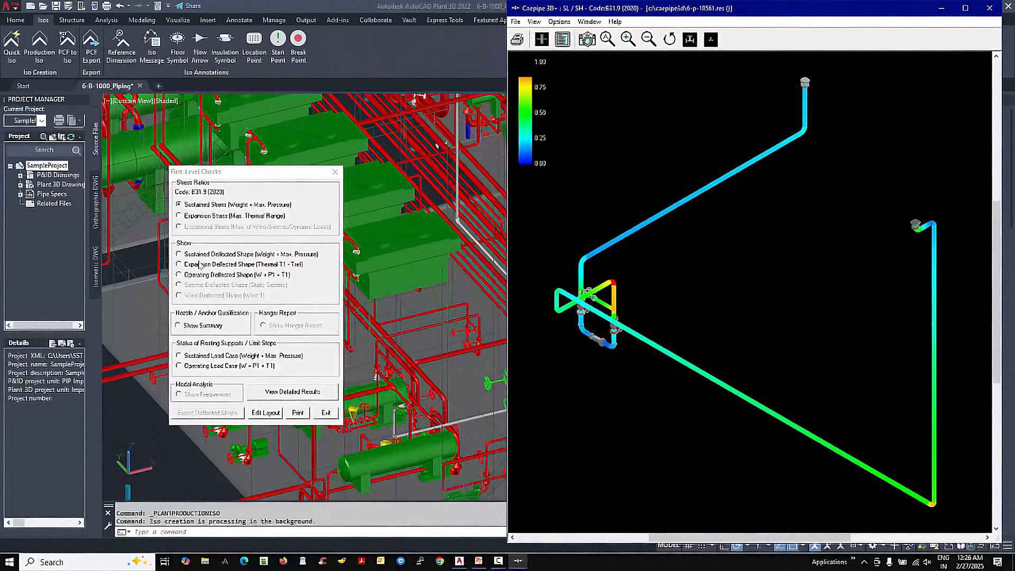
click(201, 254)
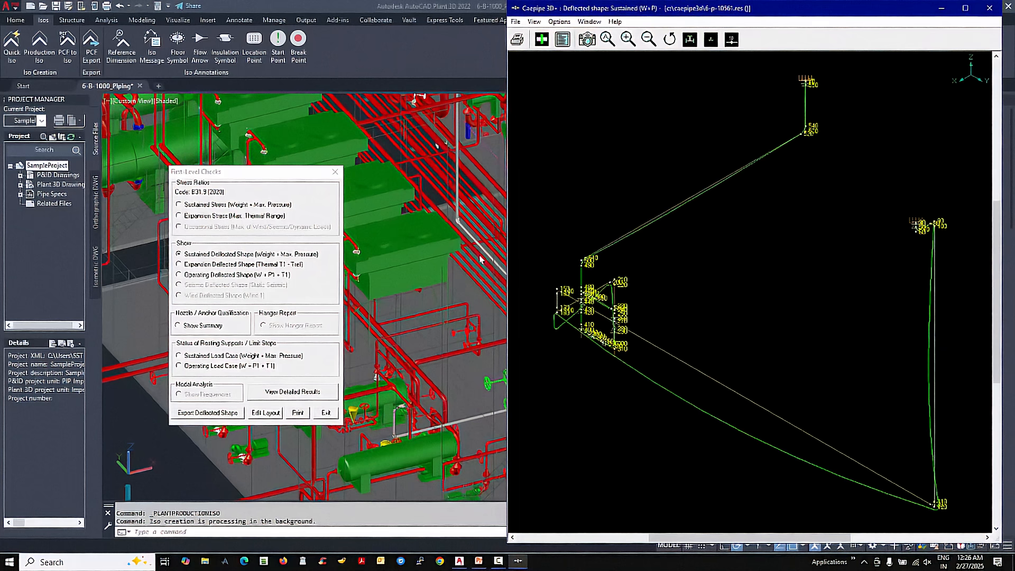
right_click(535, 168)
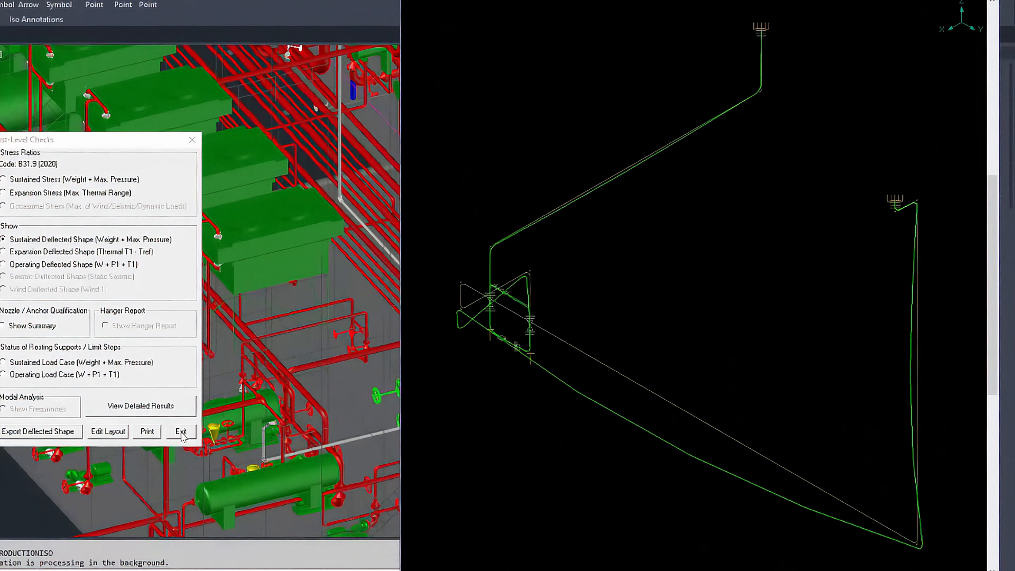
- Exit the first-level checks and minimize CAEPIPE 3D+ for PCF to return to the plant model
click(181, 432)
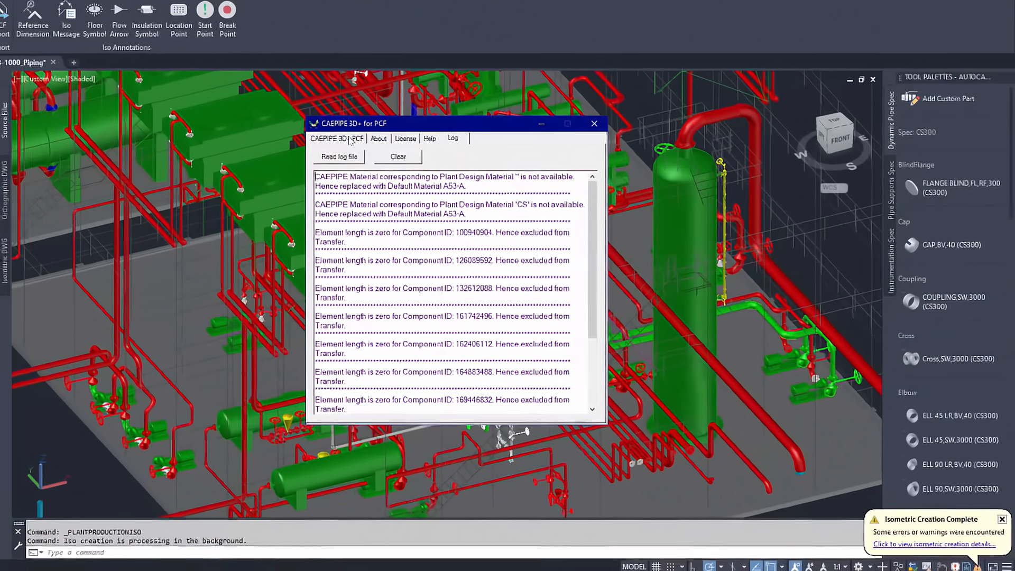
click(290, 123)
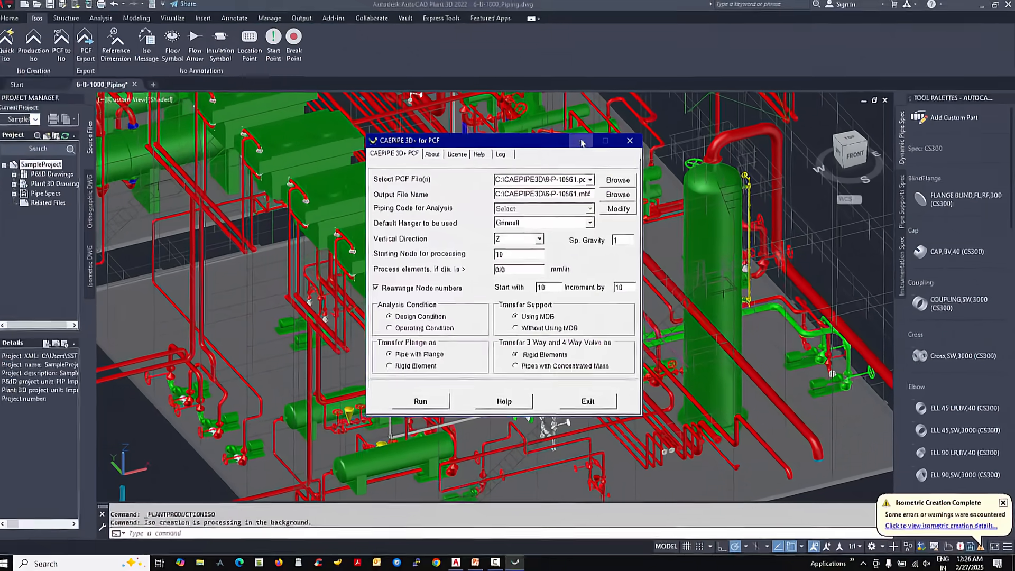
click(582, 142)
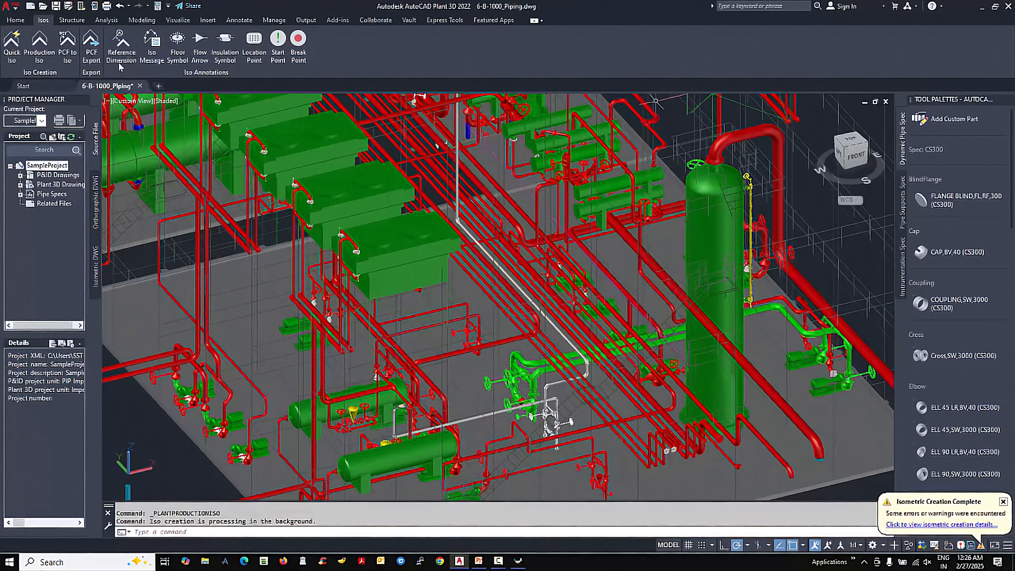
- Turn off layer 6-P-10561 and turn on layer 6-P-10562 to display the next pipe routing
click(16, 22)
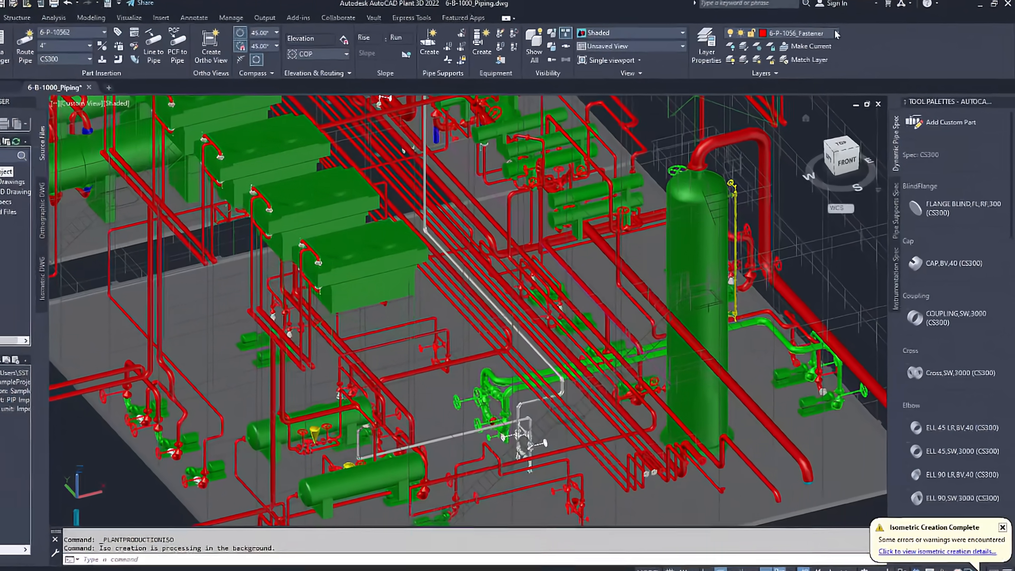
click(846, 34)
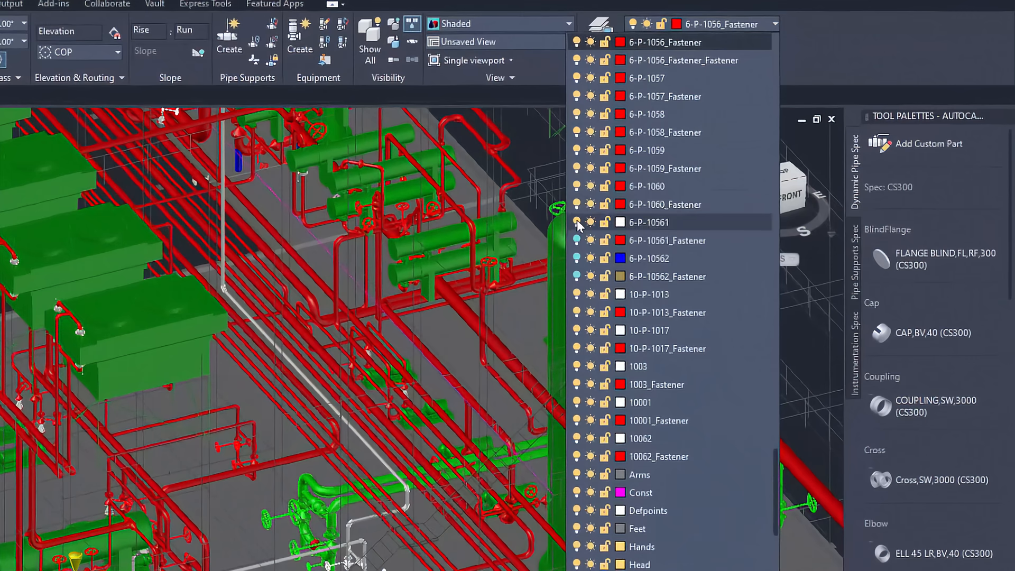
click(628, 203)
click(577, 223)
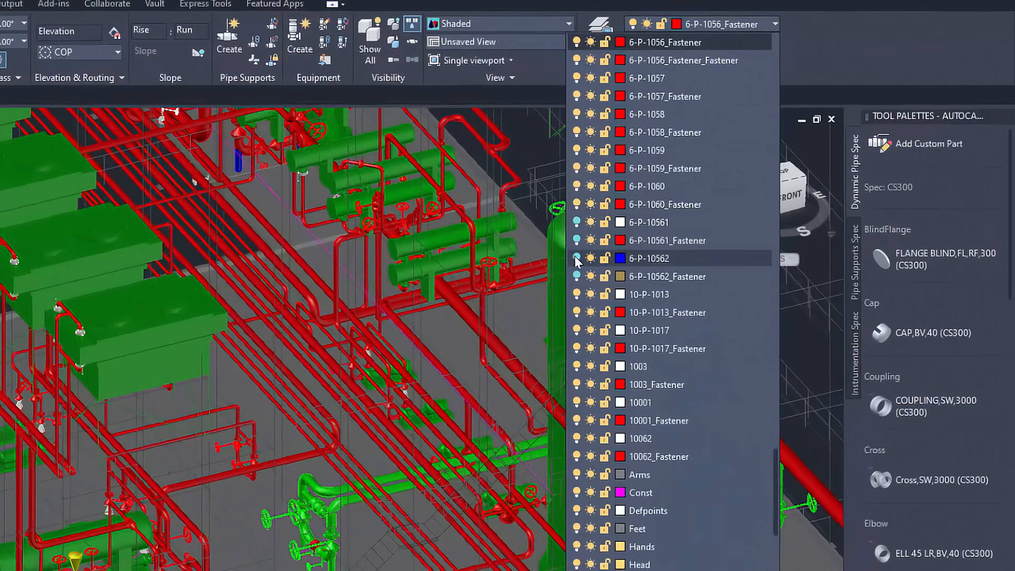
click(577, 258)
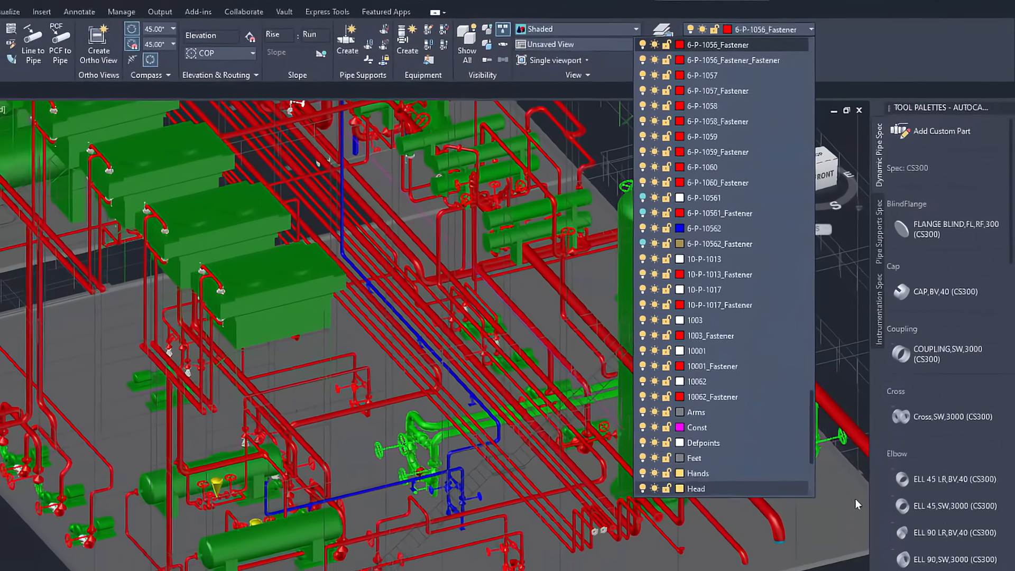
click(811, 569)
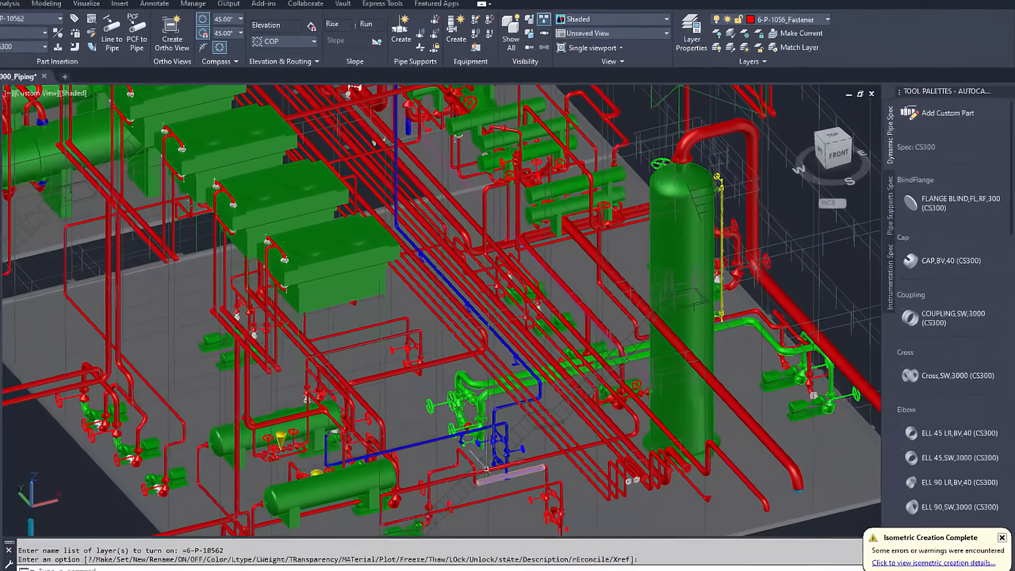
- Examine the blue line 6-P-10562 closely at its valve station and at the supports along its pipe rack run
scroll(568, 428, up, 6)
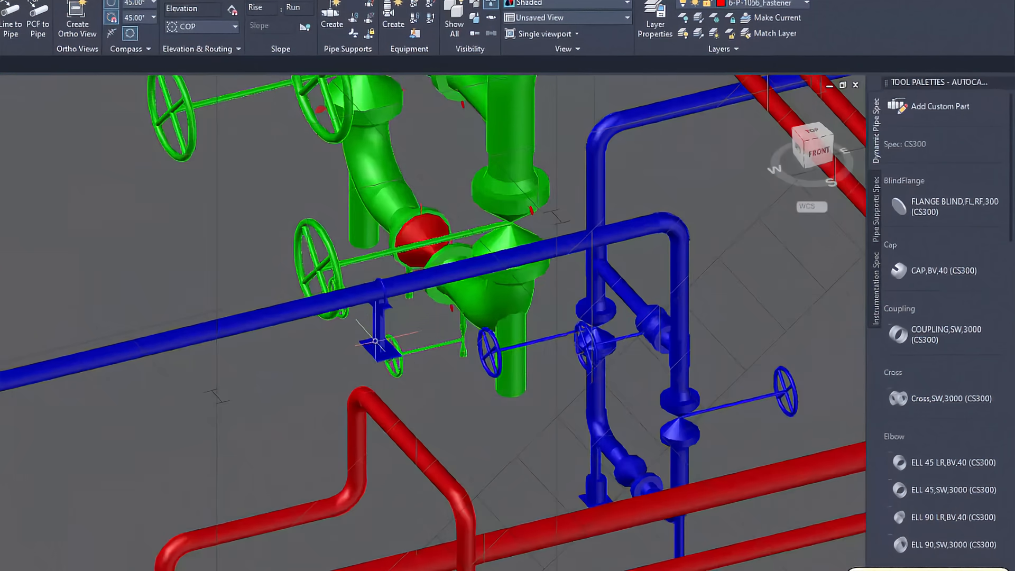
click(379, 315)
scroll(374, 319, down, 4)
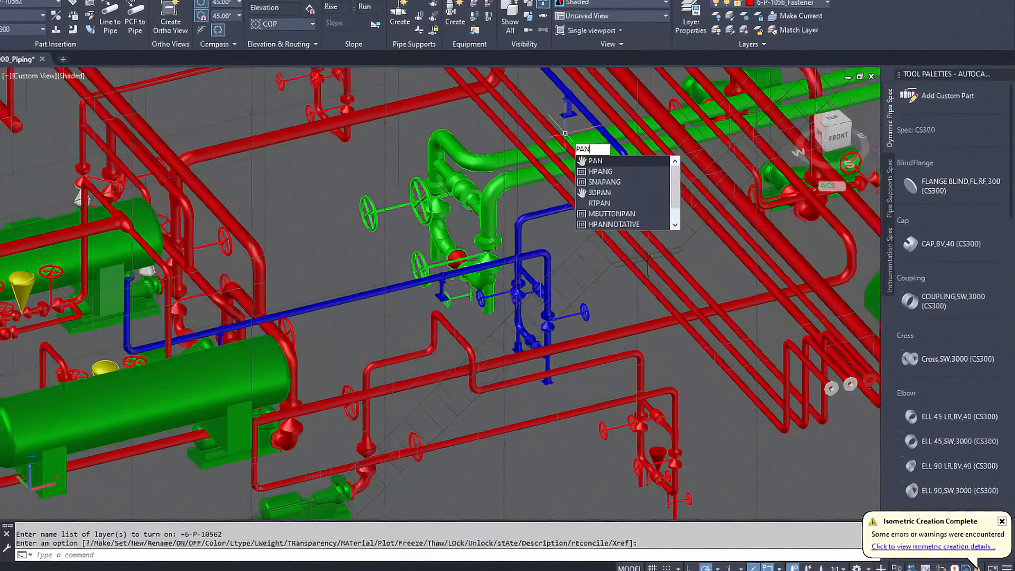
key(Return)
drag(565, 135, 561, 364)
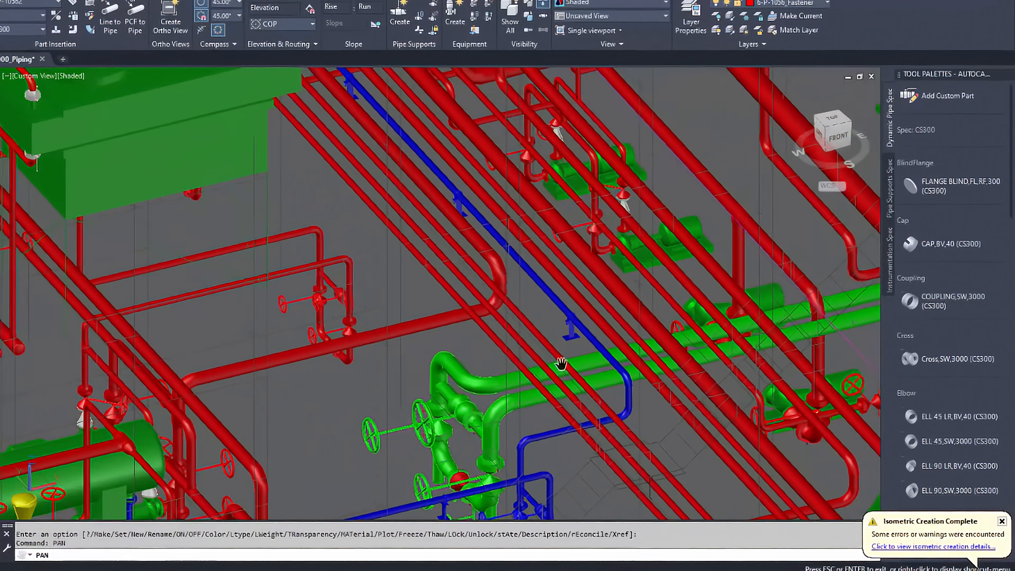
scroll(540, 340, down, 1)
drag(501, 245, 500, 284)
key(Escape)
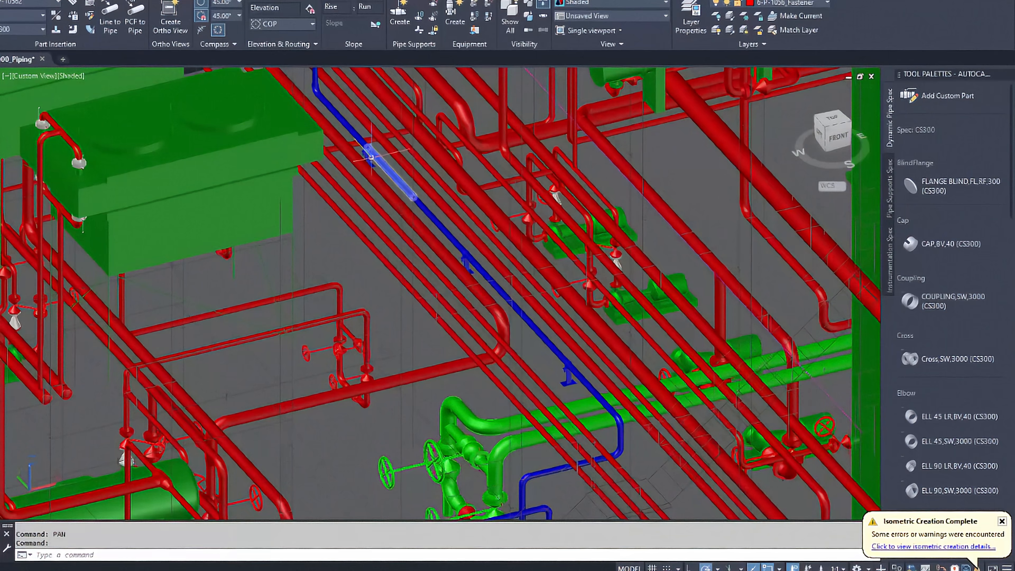
scroll(425, 266, down, 5)
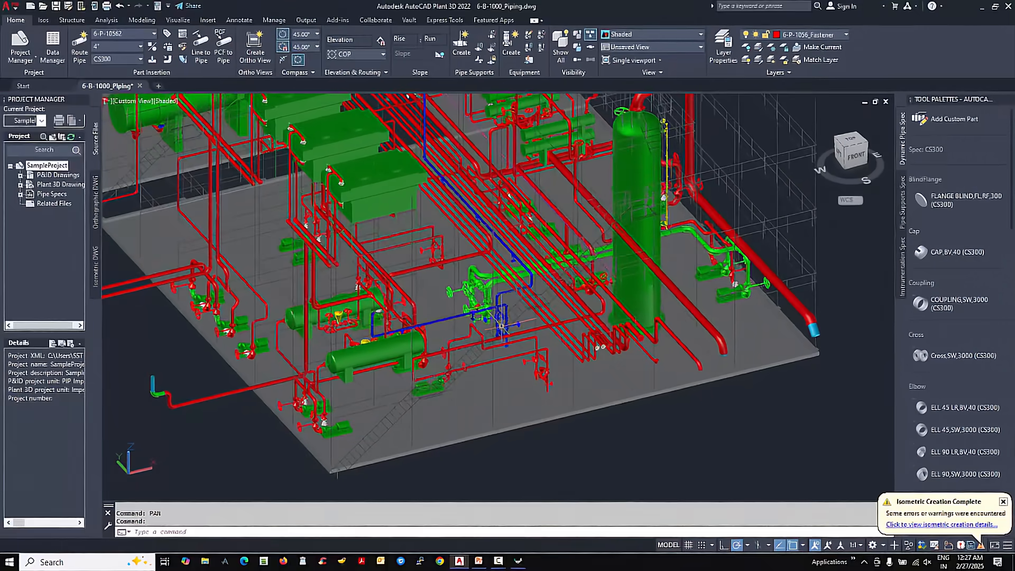
- Create a production iso for line number 6-P-10562 using the Check_ANSI-B iso style
click(43, 20)
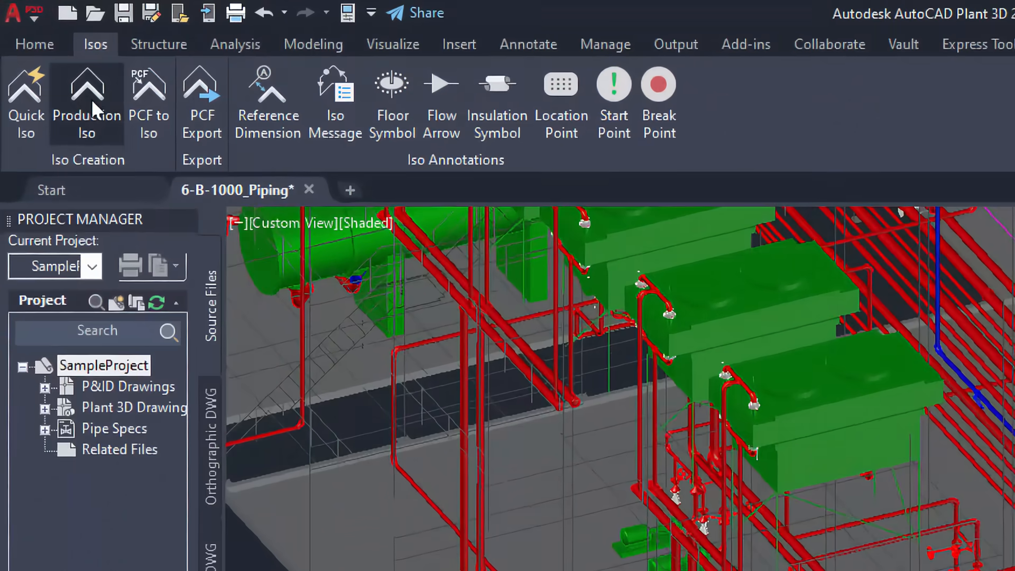
click(73, 79)
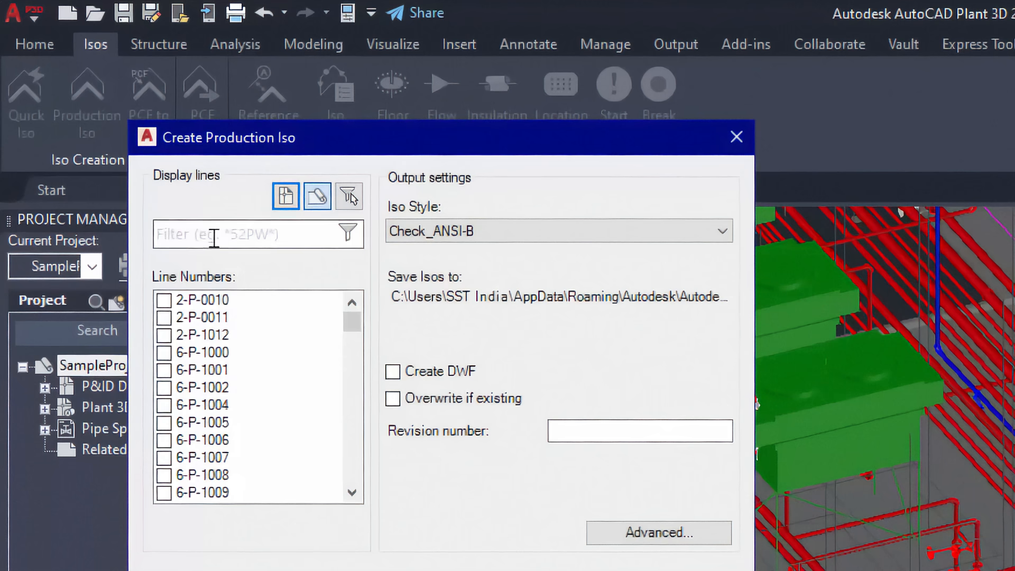
click(214, 237)
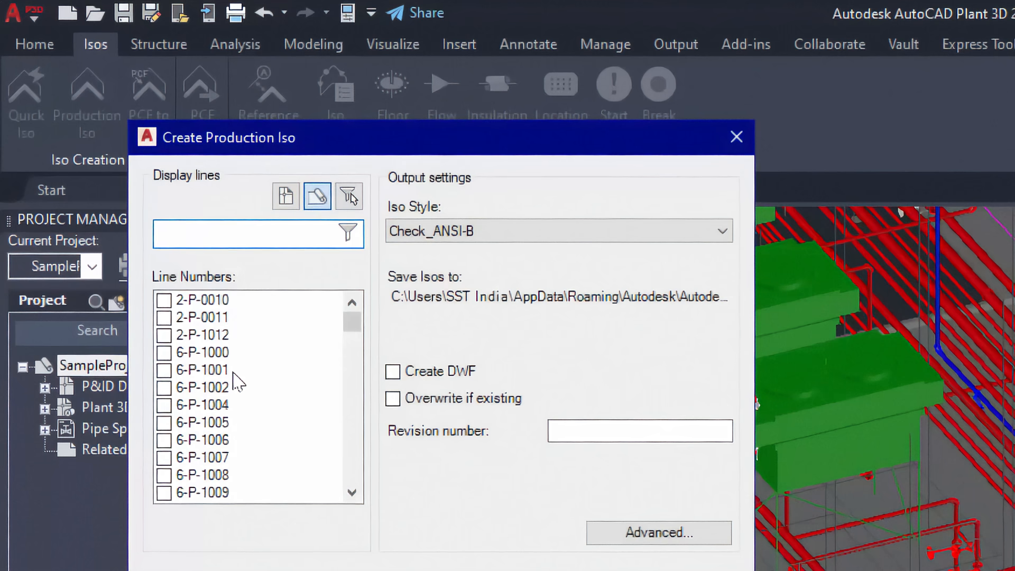
text(6-p-1056)
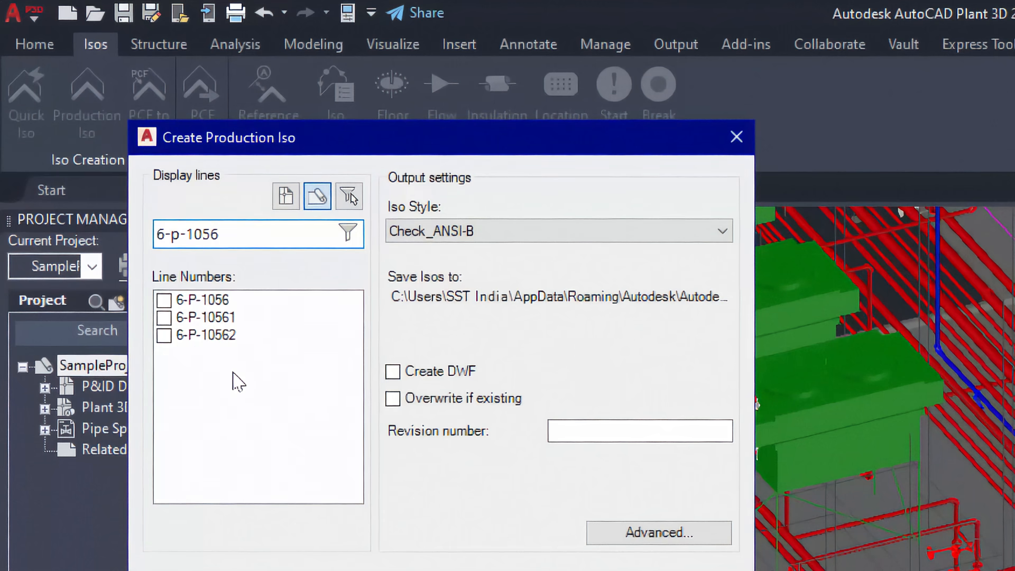
text(2)
click(164, 300)
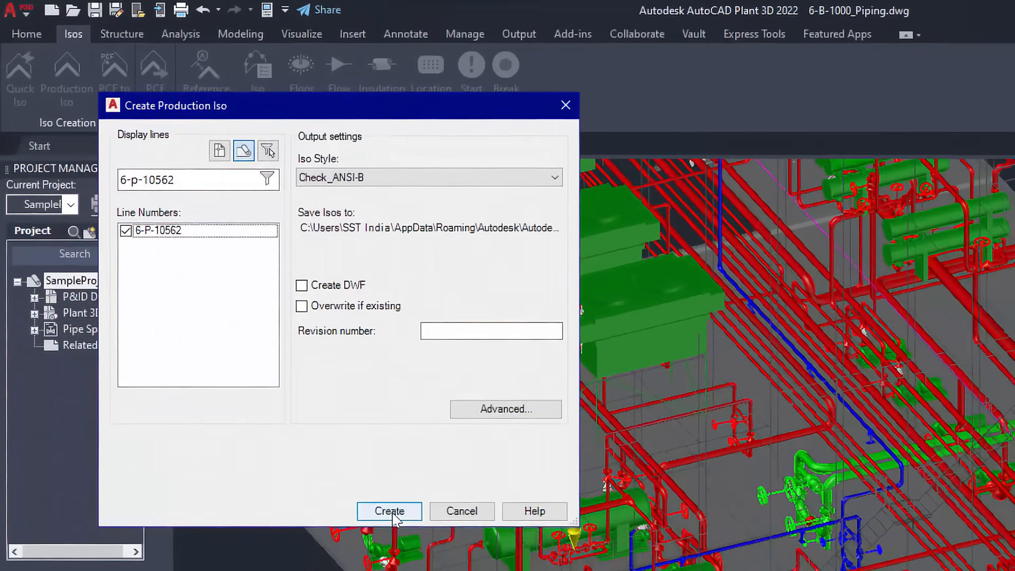
click(394, 517)
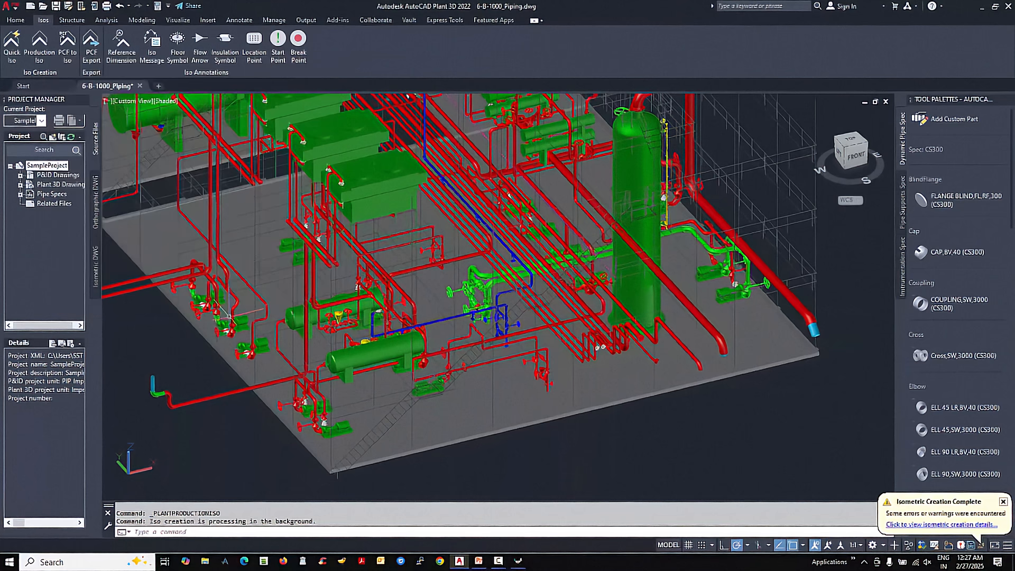
- Switch back to CAEPIPE 3D+ for PCF and load the neutral file 6-P-10562.pcf
click(520, 560)
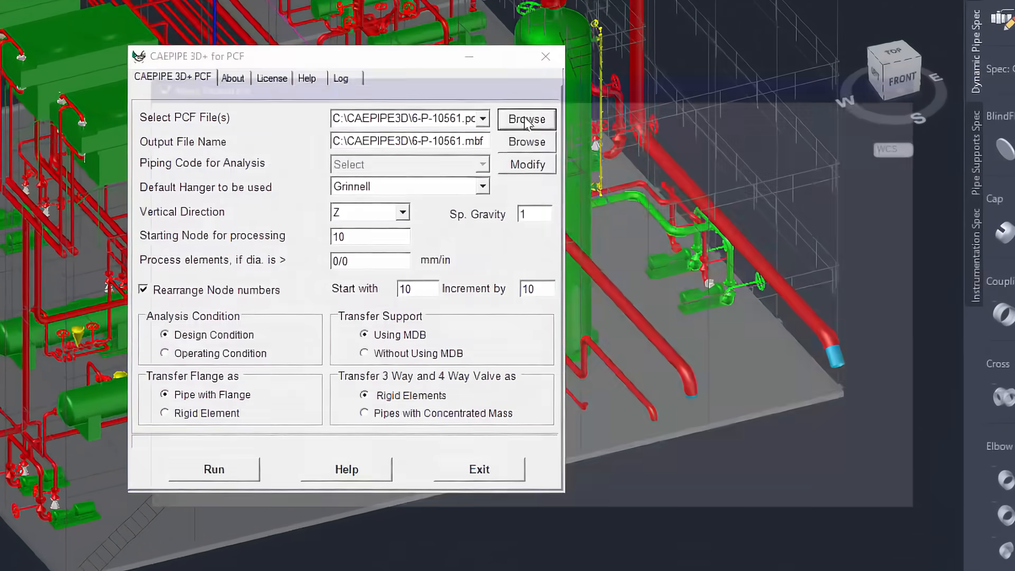
click(527, 120)
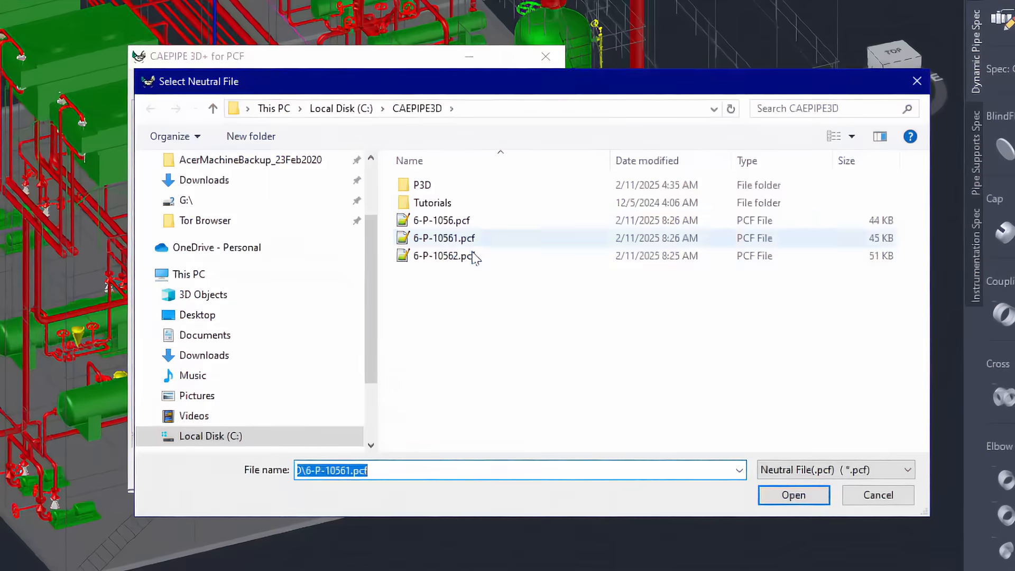
click(468, 256)
double_click(469, 256)
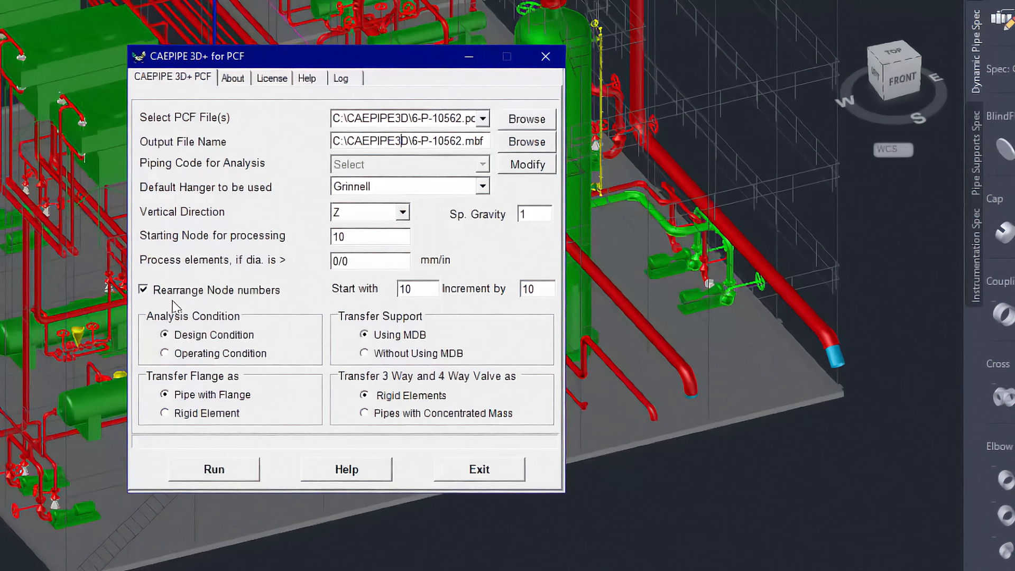
- Run the transfer and analysis of 6-P-10562 and display its sustained stress ratios (Weight + Max. Pressure)
click(209, 472)
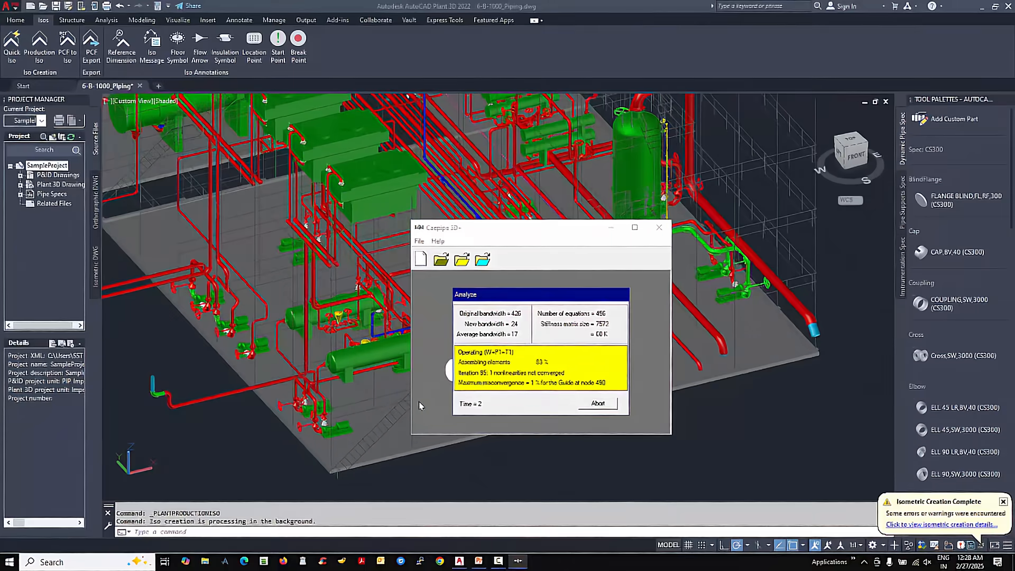
click(524, 379)
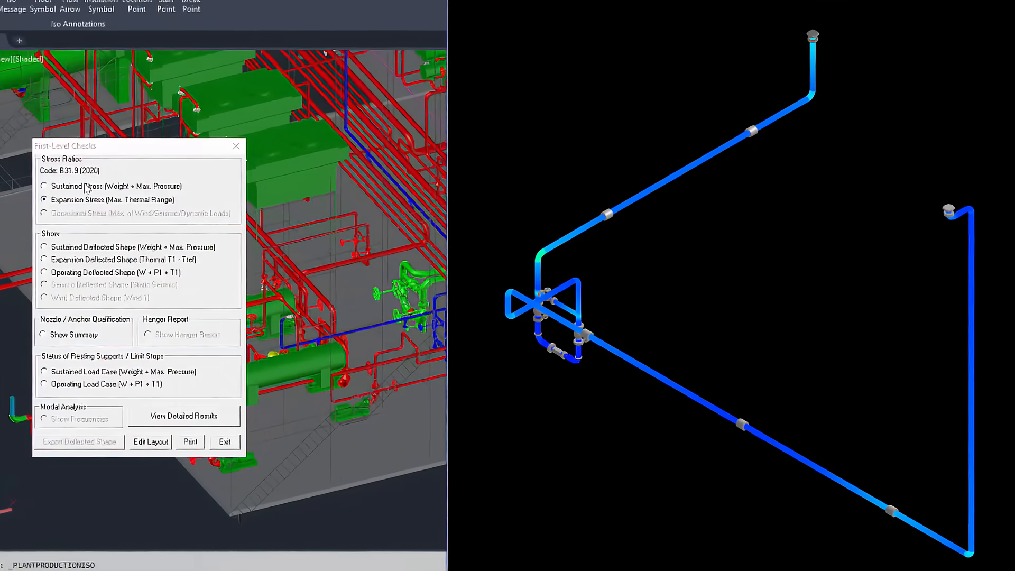
click(212, 206)
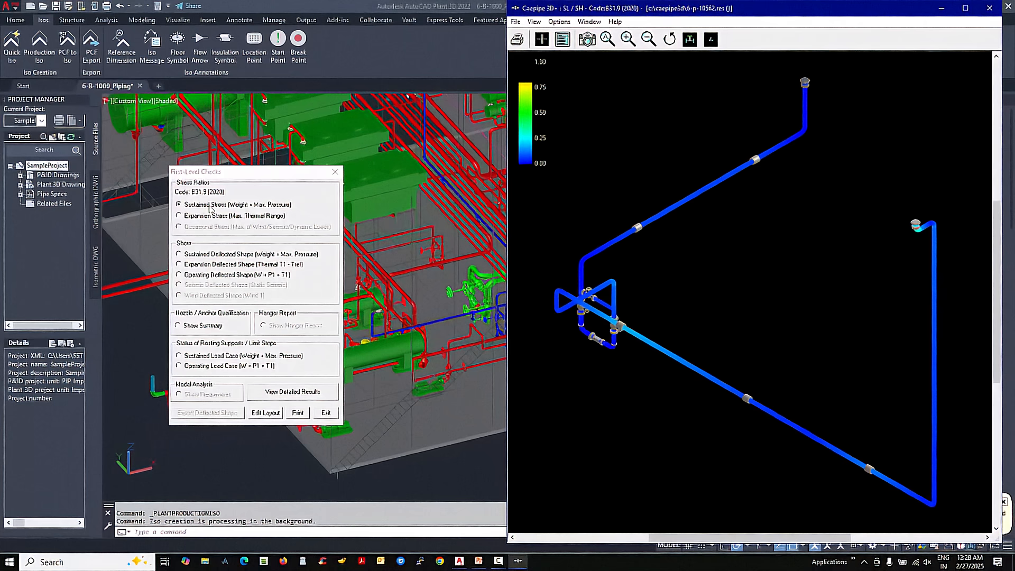
- Review the support load summary, including the guide at node 500, and the resting support status for the operating case (W + P1 + T1)
click(191, 327)
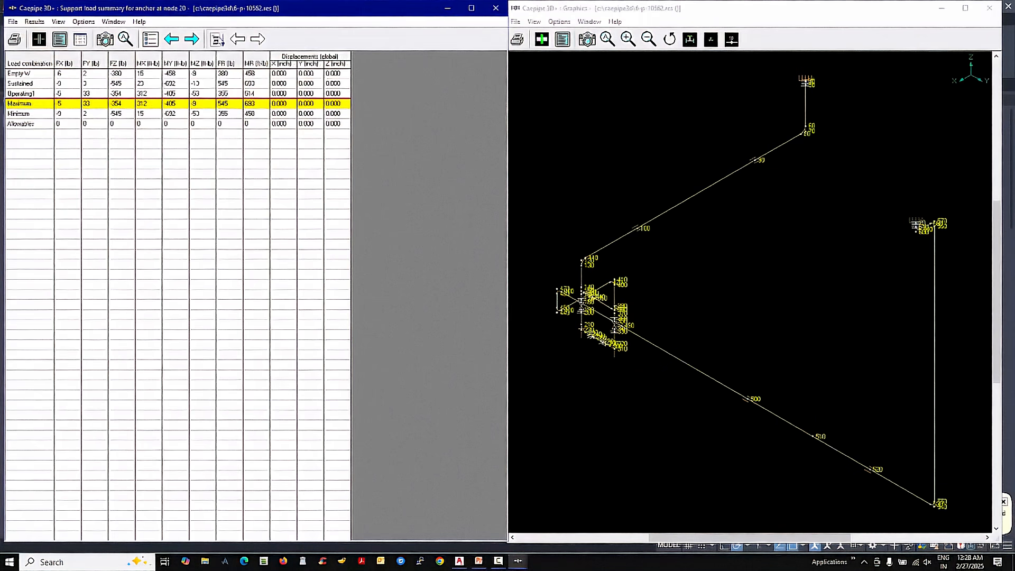
click(217, 38)
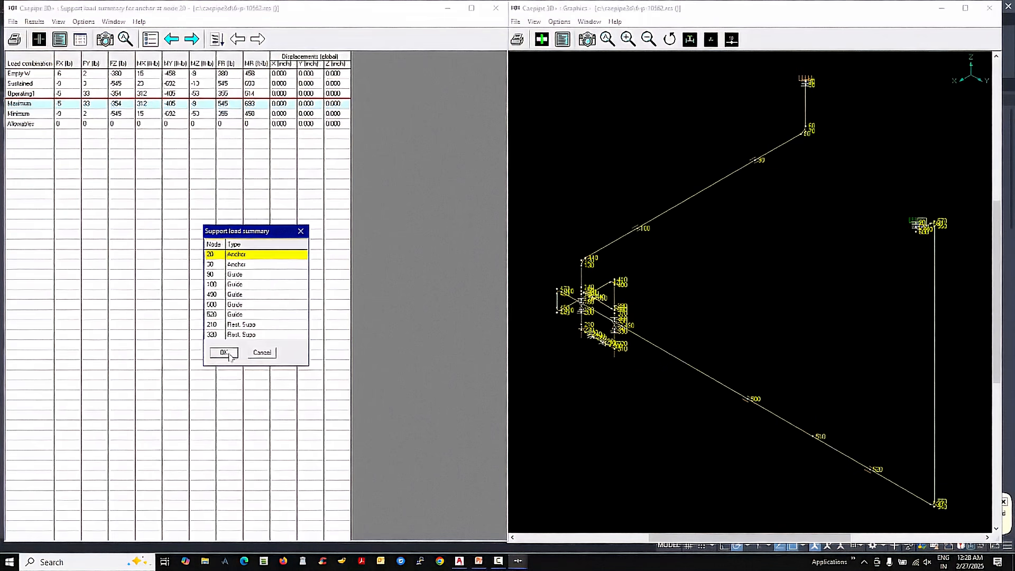
click(241, 306)
click(222, 352)
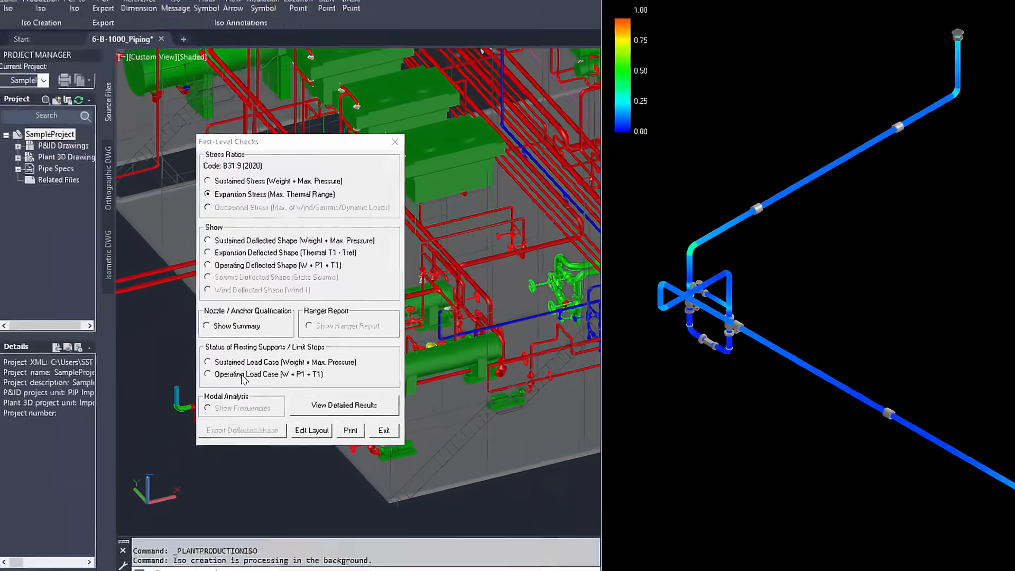
click(327, 396)
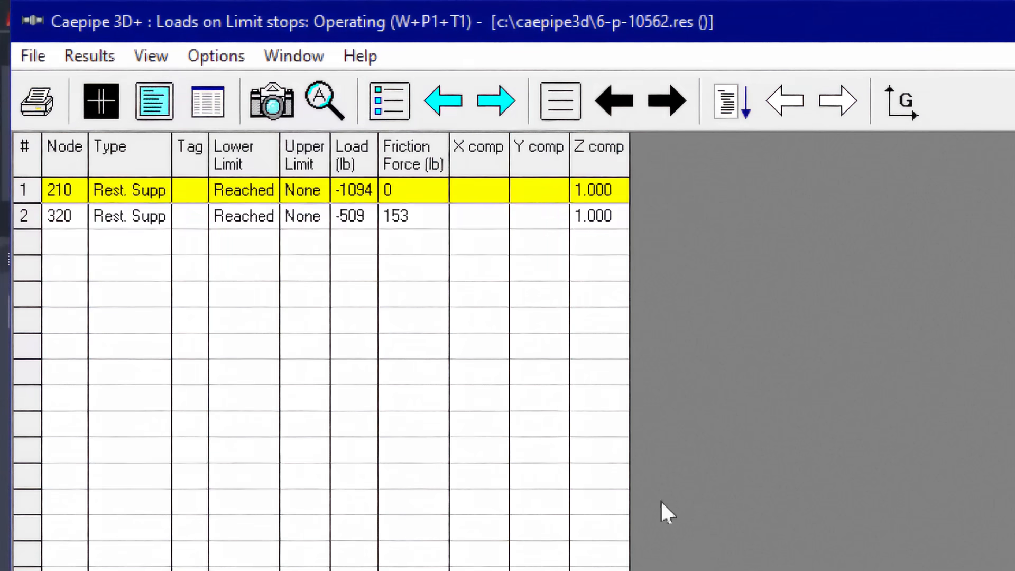
click(139, 219)
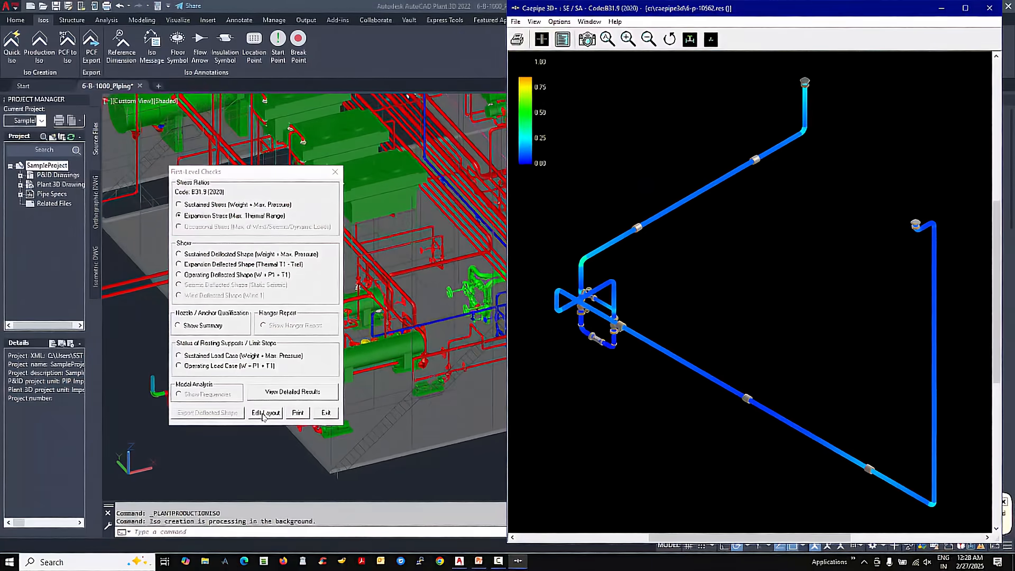
- Open the analysed line's layout for editing and save the model as 6-p-10562_Final.mod
click(246, 485)
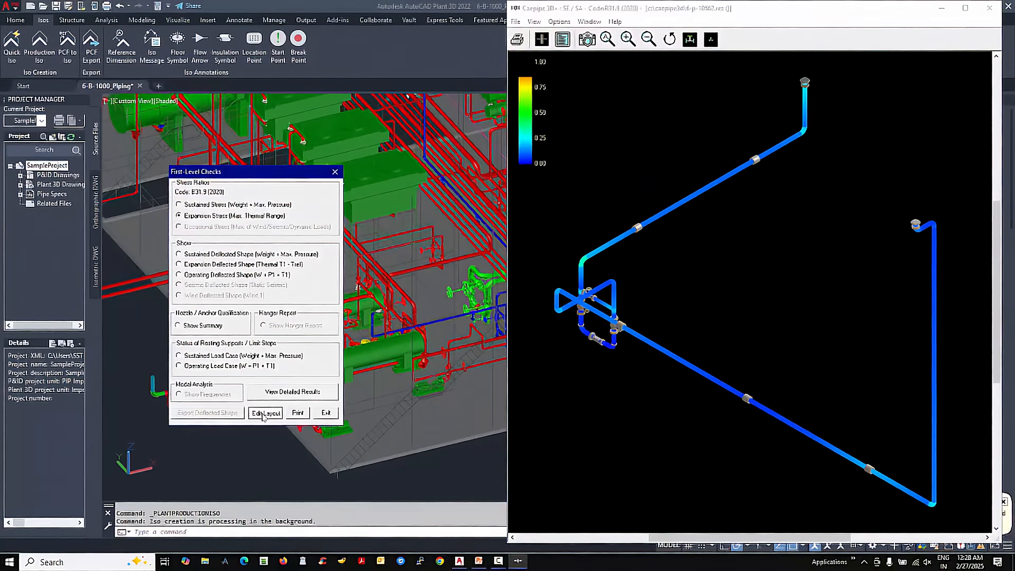
click(264, 413)
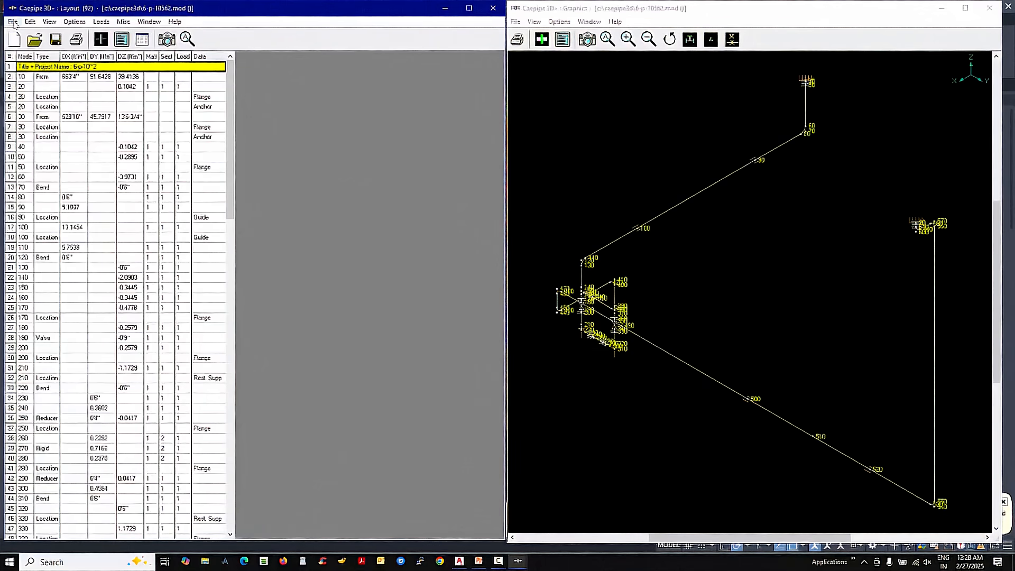
click(12, 22)
click(31, 121)
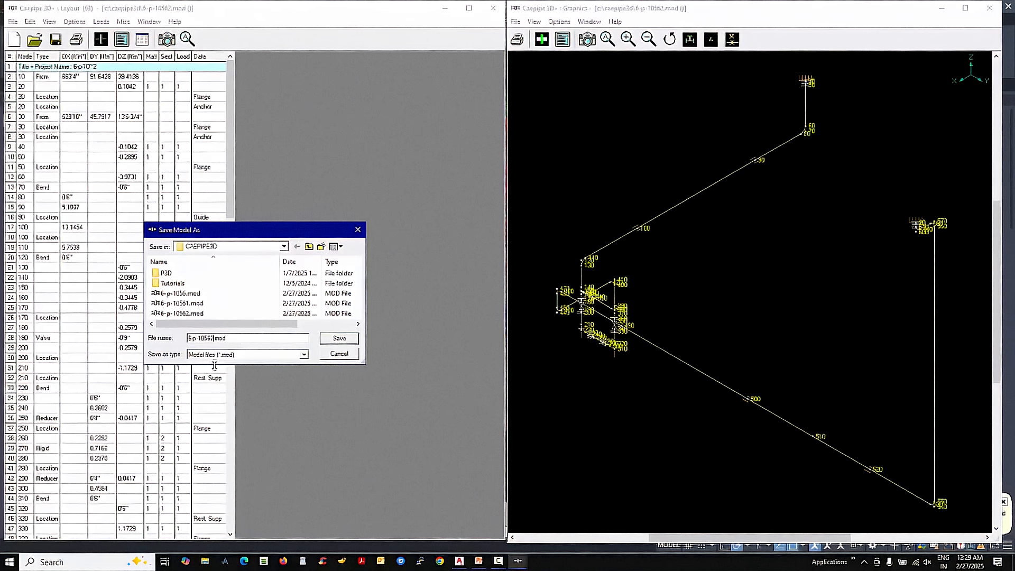
text(_Fina)
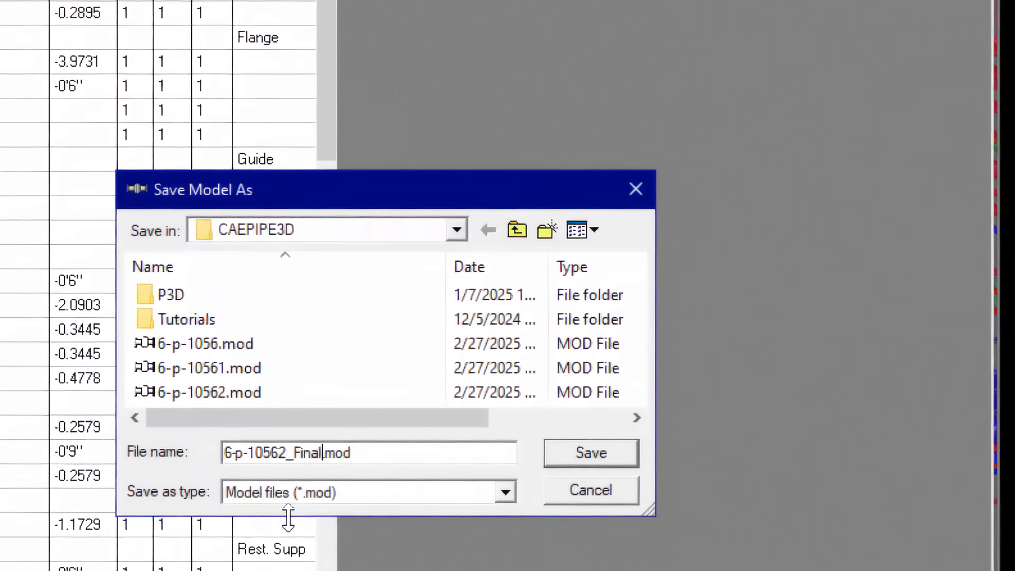
text(l)
key(Return)
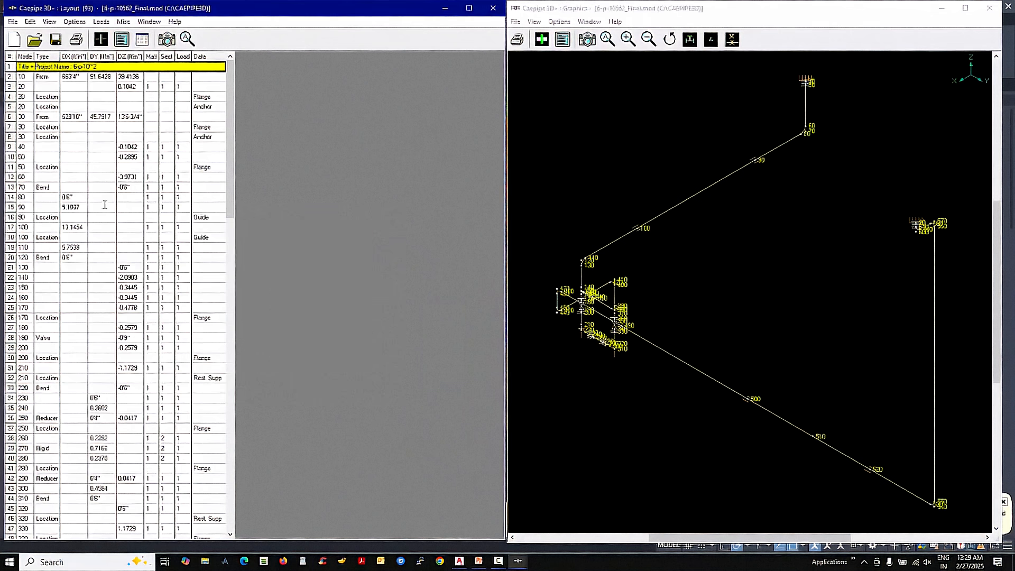
- Exit the saved model and switch to the standalone Caepipe3D program in the CAEPIPE 3D+ group
click(13, 23)
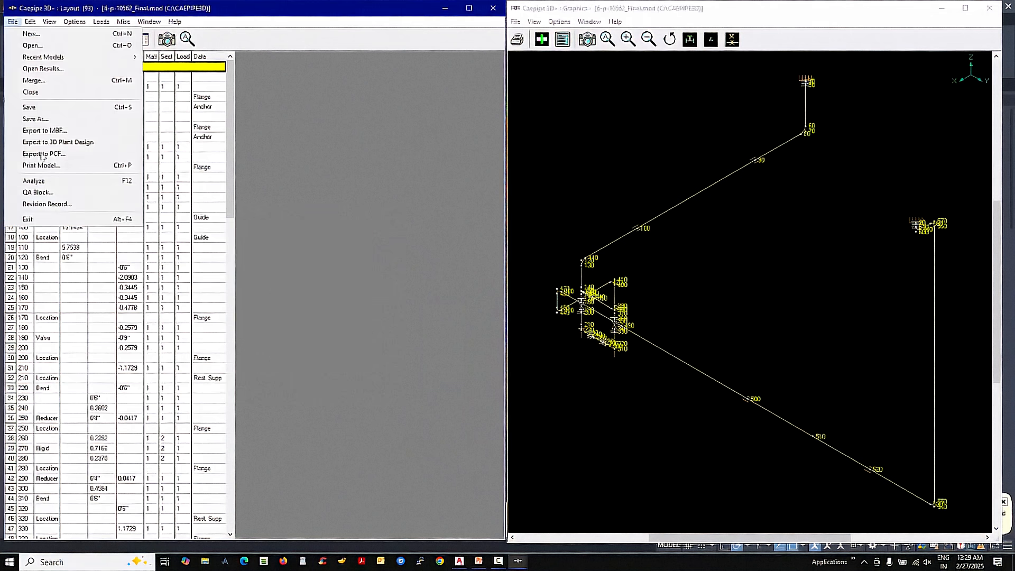
click(43, 220)
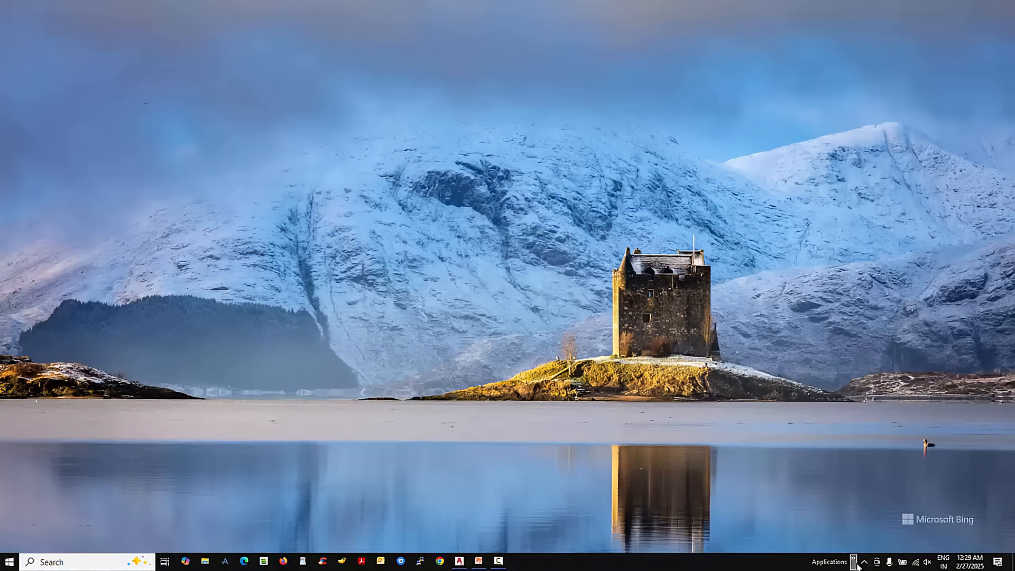
click(855, 565)
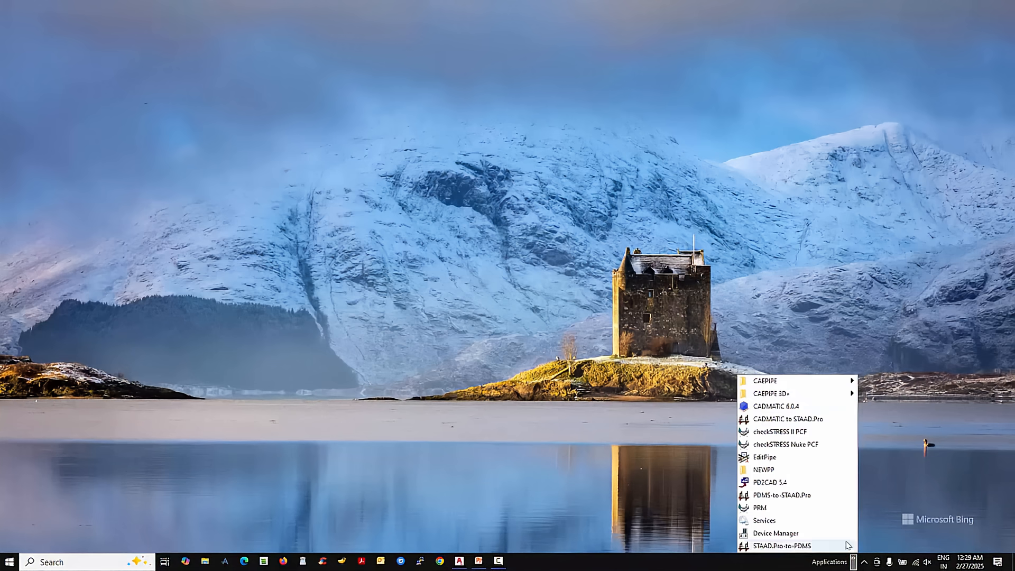
mouse_move(801, 400)
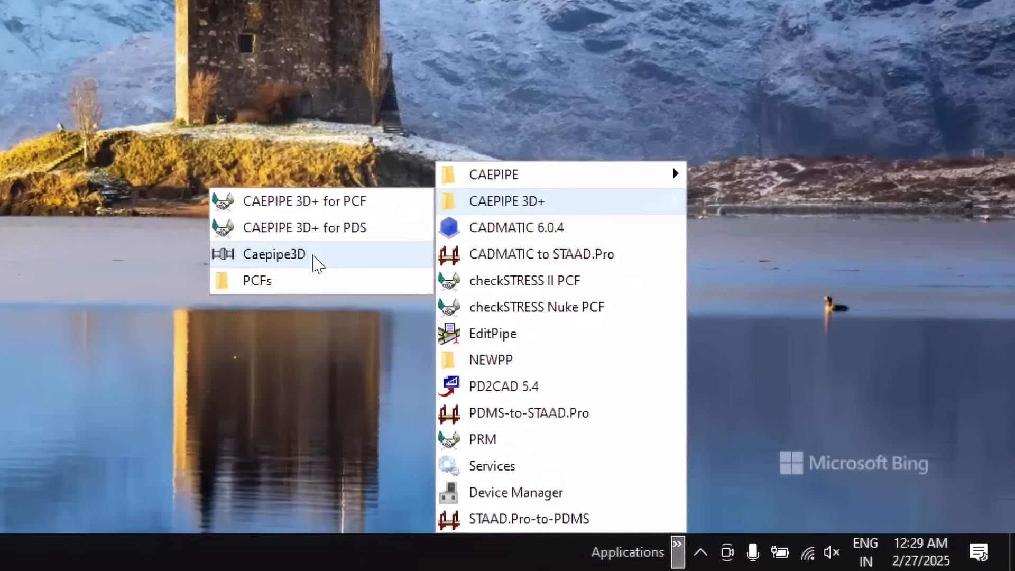
click(317, 262)
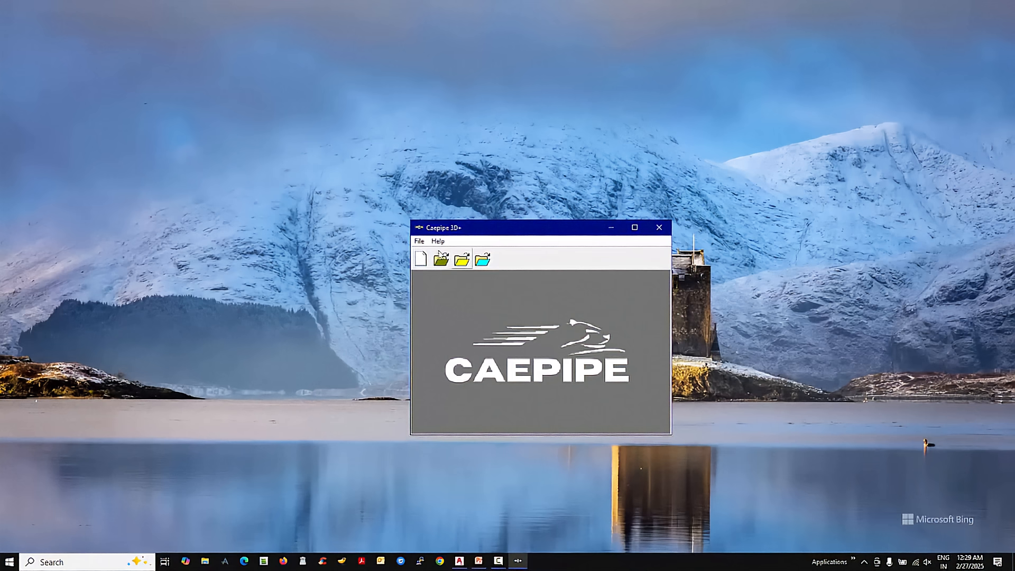
- Open the model file 6-p-10562_Final.mod
click(417, 242)
click(419, 262)
scroll(519, 365, down, 1)
click(515, 370)
click(616, 398)
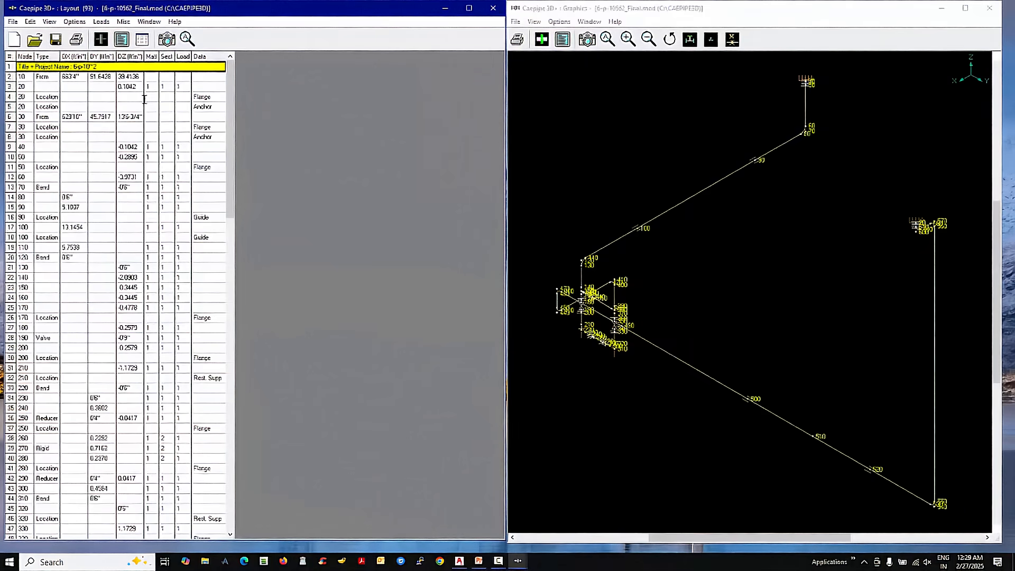
- Review the model's transferred anchors, valves and flanges in their component lists
click(141, 40)
double_click(213, 256)
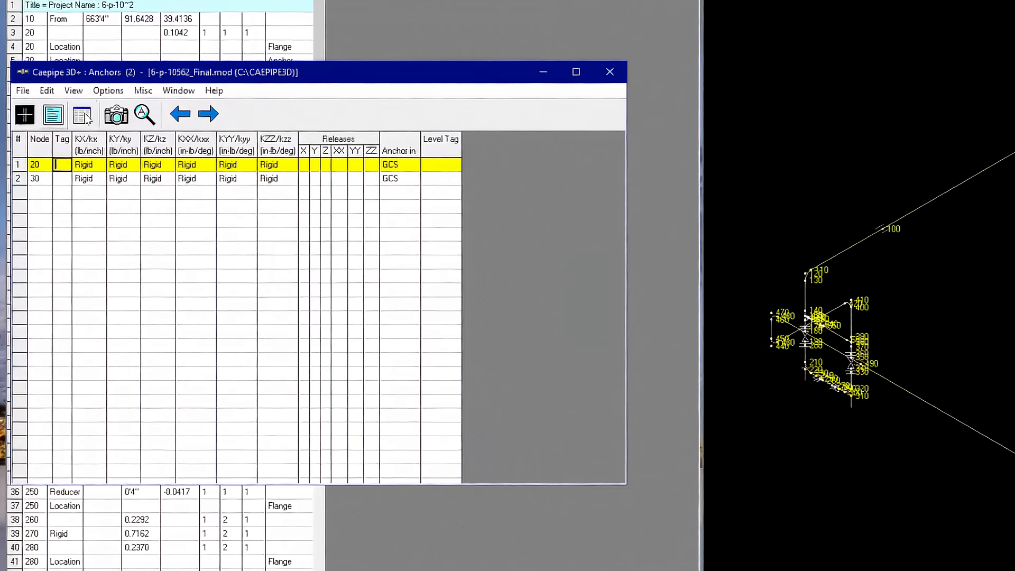
click(64, 138)
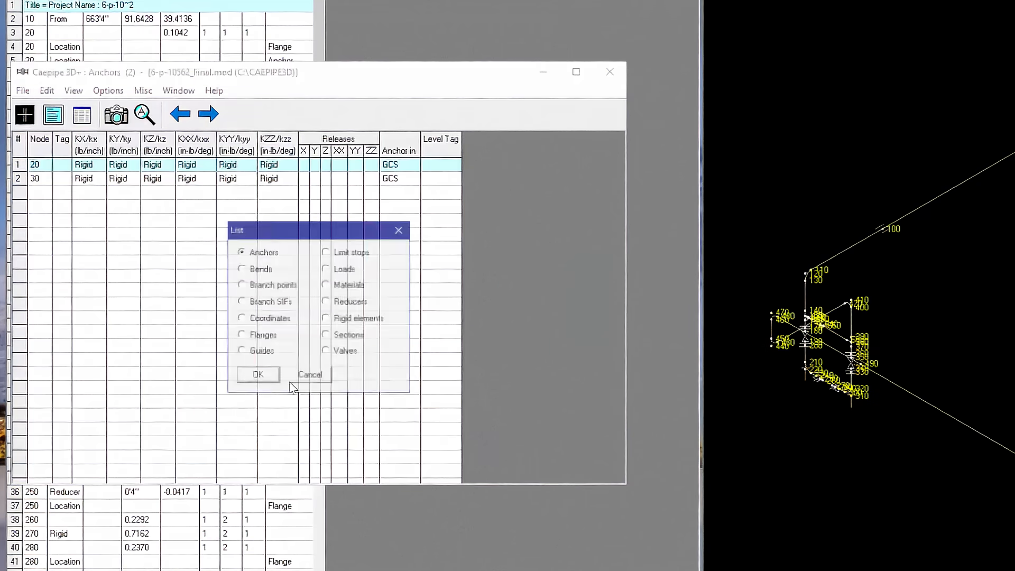
double_click(334, 353)
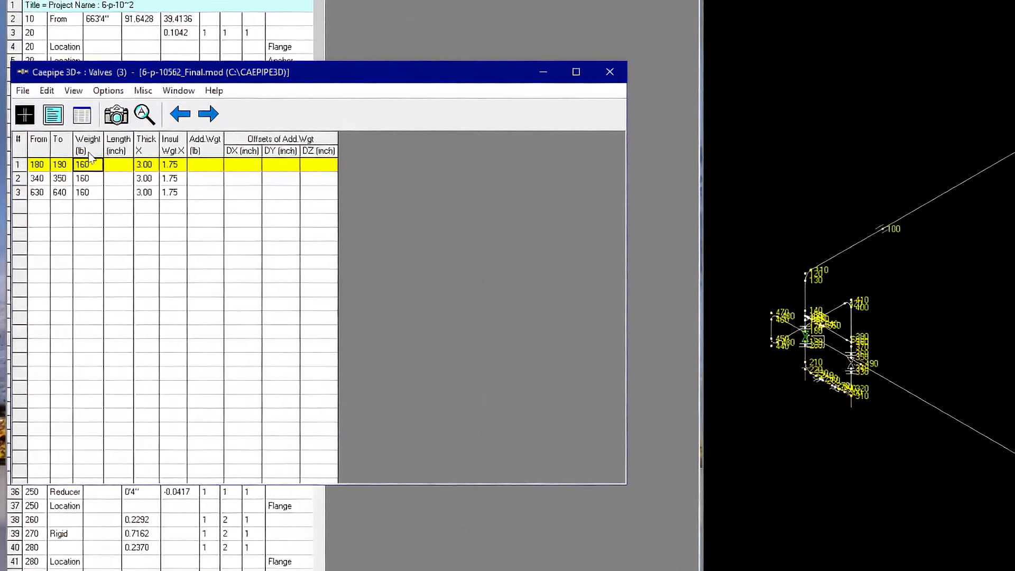
click(82, 115)
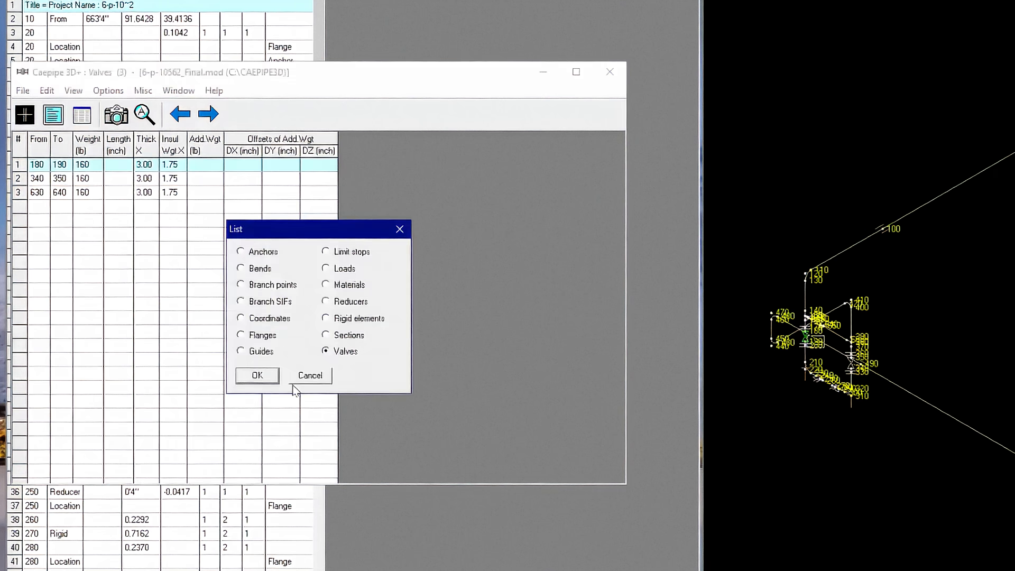
double_click(262, 335)
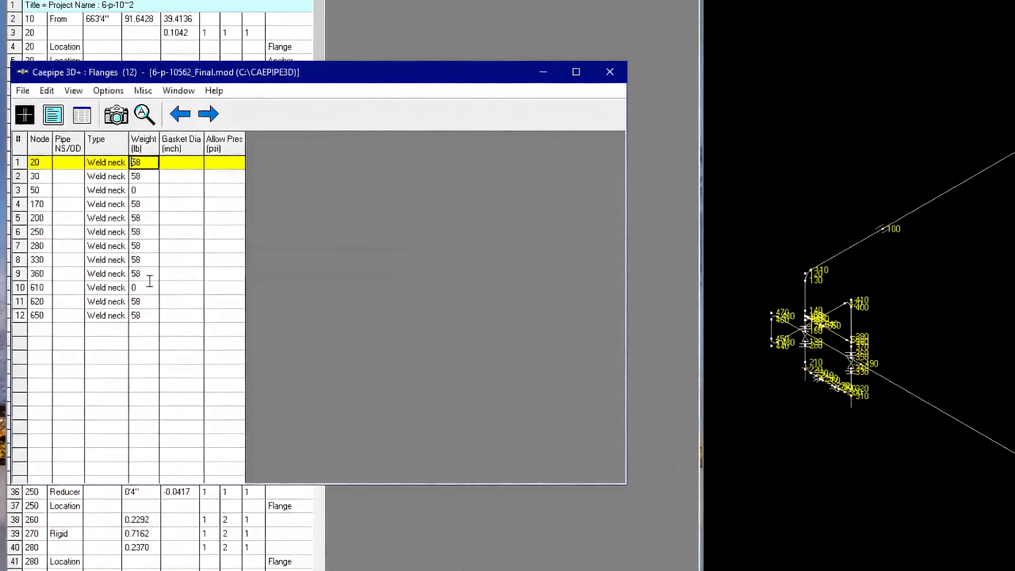
- Review the model's material properties and pipe sections, and return to the layout
click(88, 122)
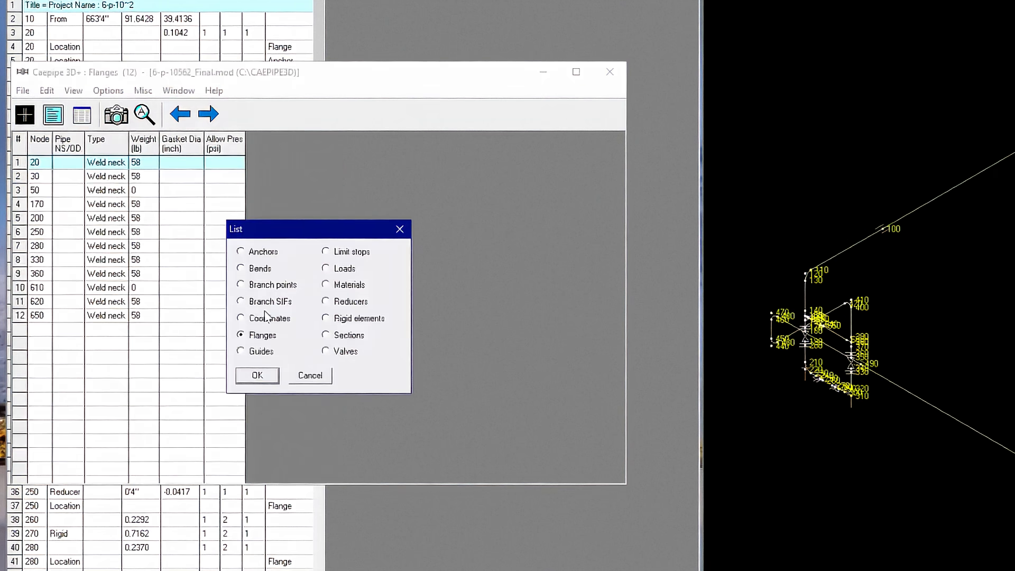
double_click(344, 288)
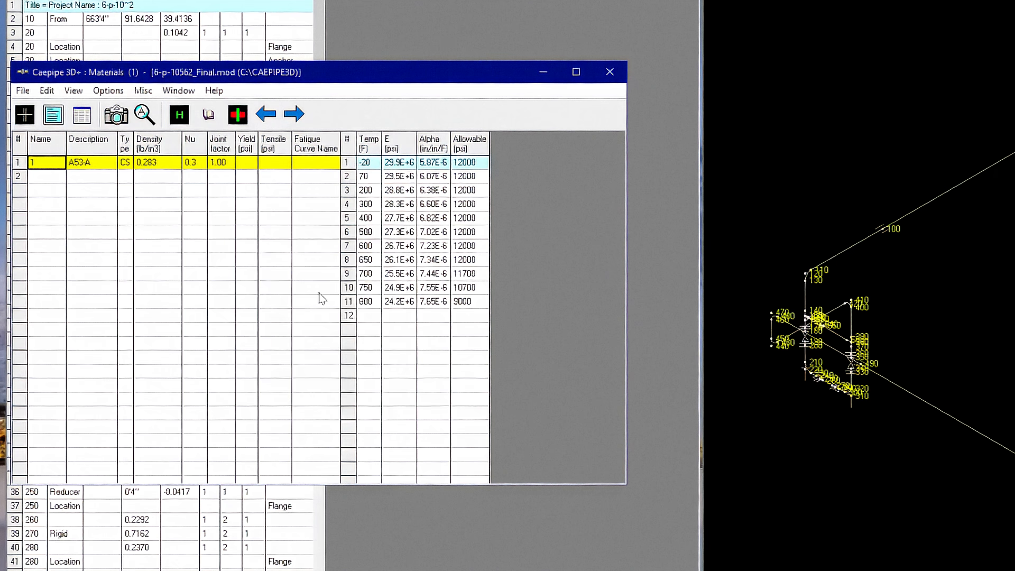
click(82, 115)
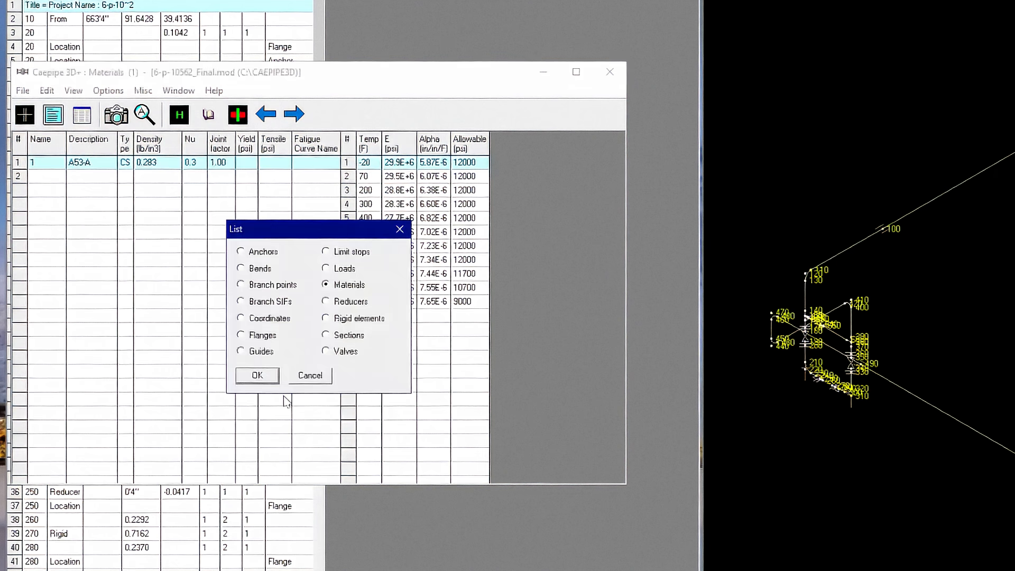
double_click(333, 335)
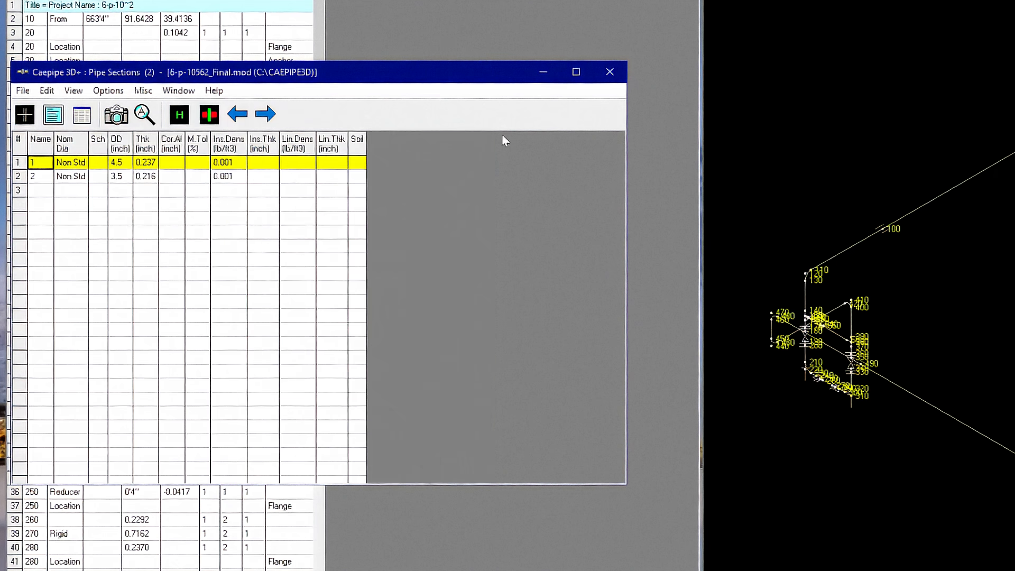
click(610, 72)
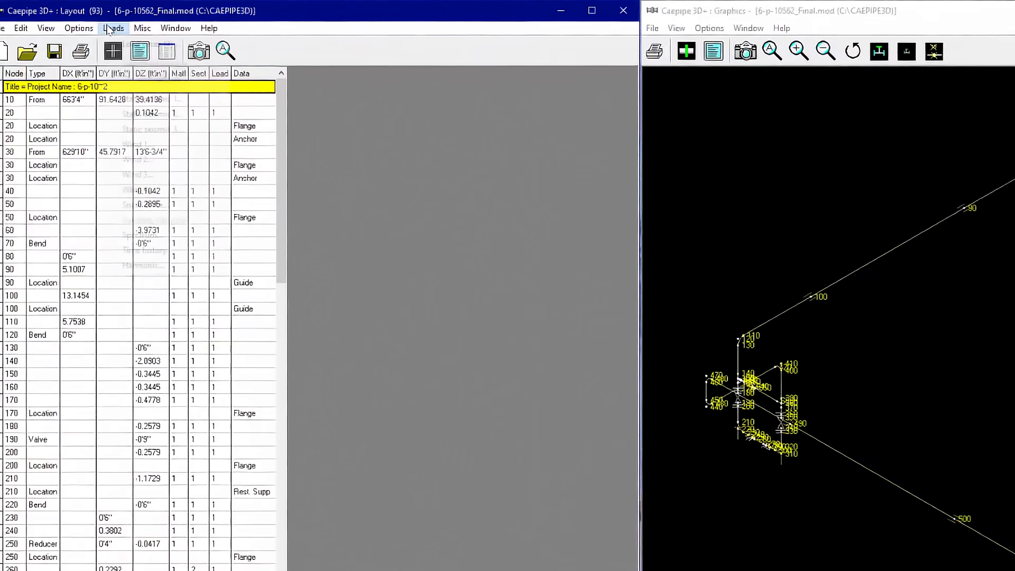
- Define a static seismic load of 0.3 g in X, 0.3 g in Y and 0.2 g in Z
click(100, 21)
click(140, 156)
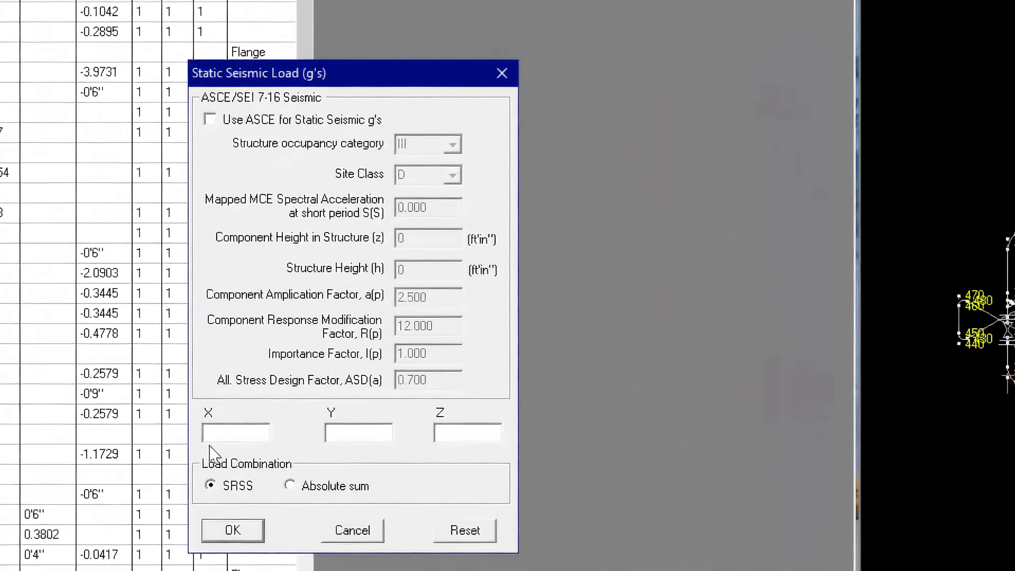
text(0.3)
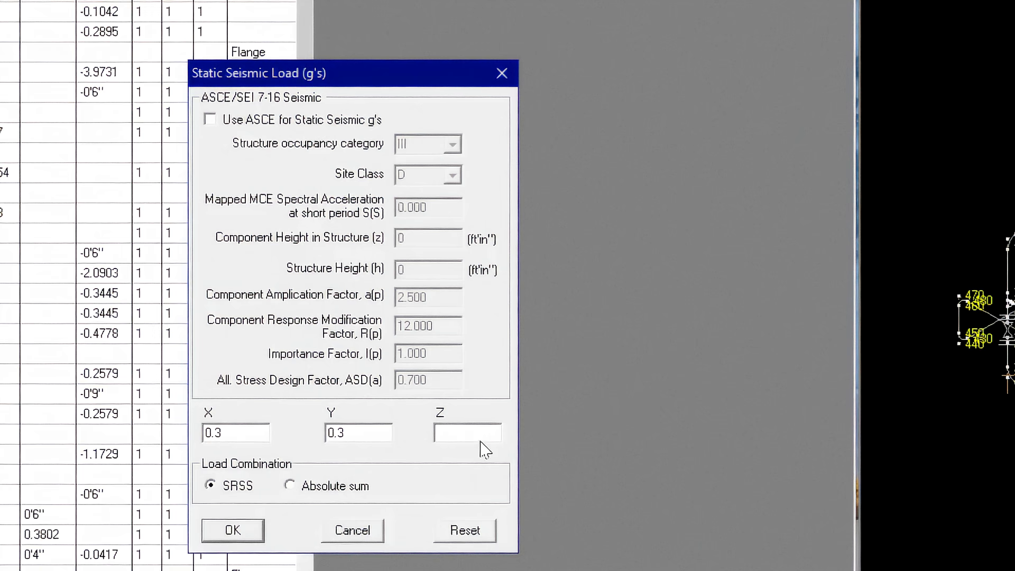
text(0.2)
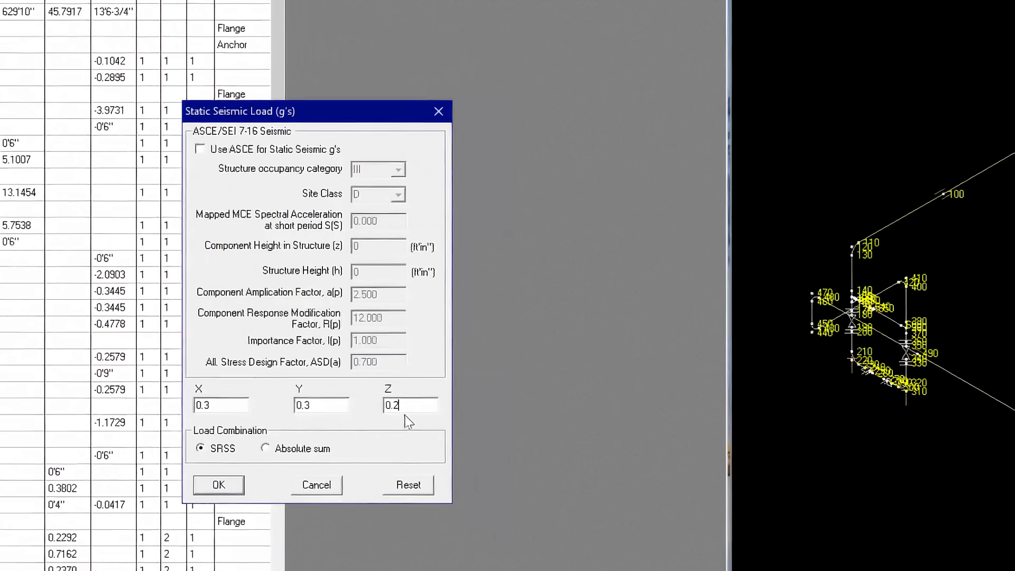
click(257, 532)
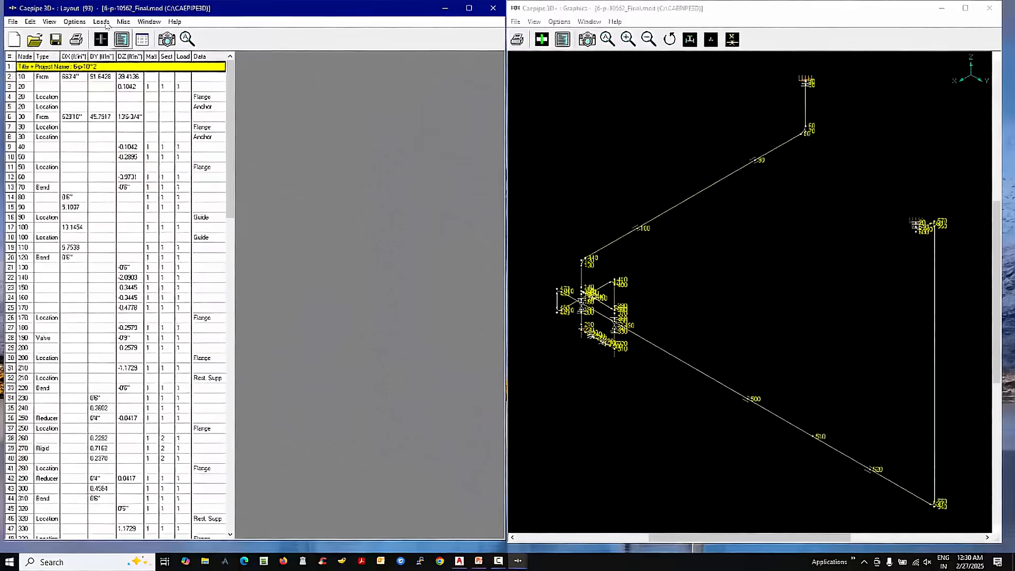
- Include Static seismic 1 (g's) in the load cases for analysis
click(101, 22)
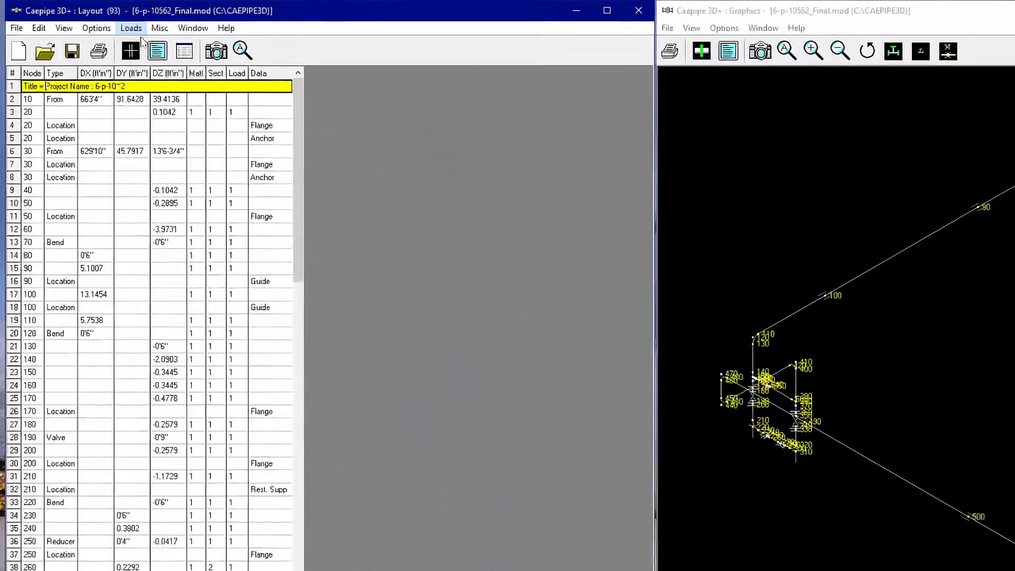
click(132, 36)
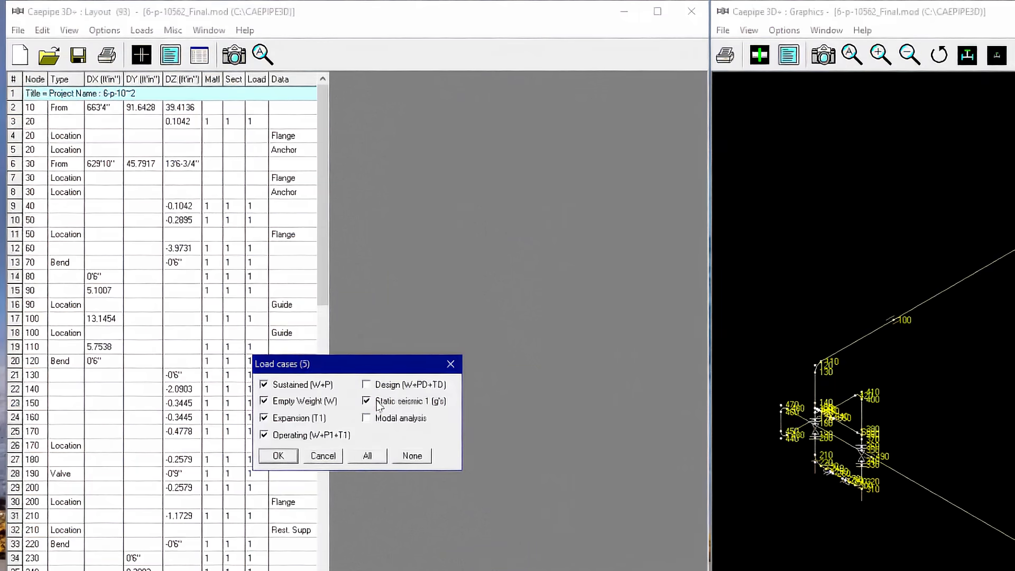
click(278, 456)
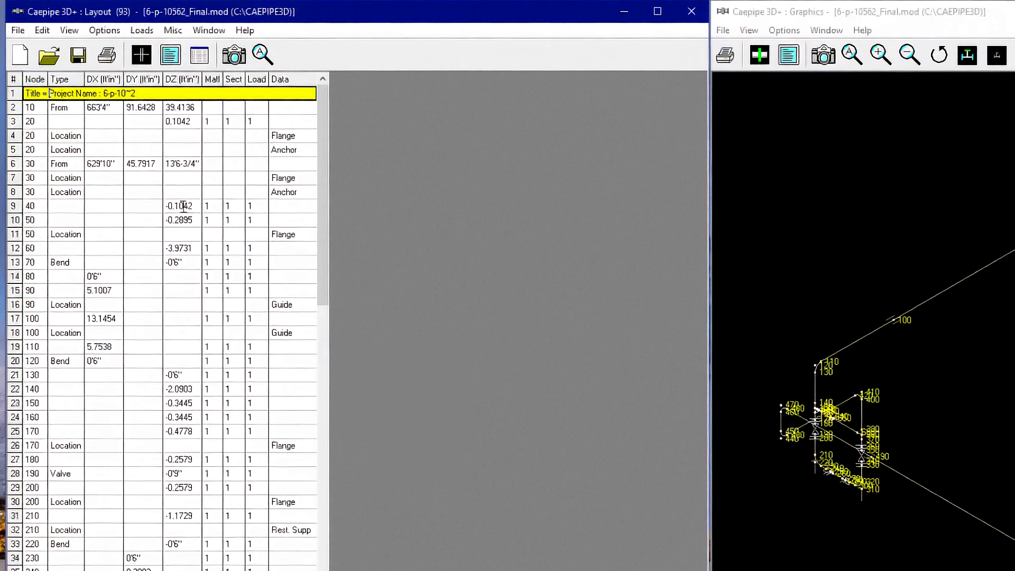
- Analyze the model and display the sorted B31.9 (2020) code compliance stresses
click(18, 30)
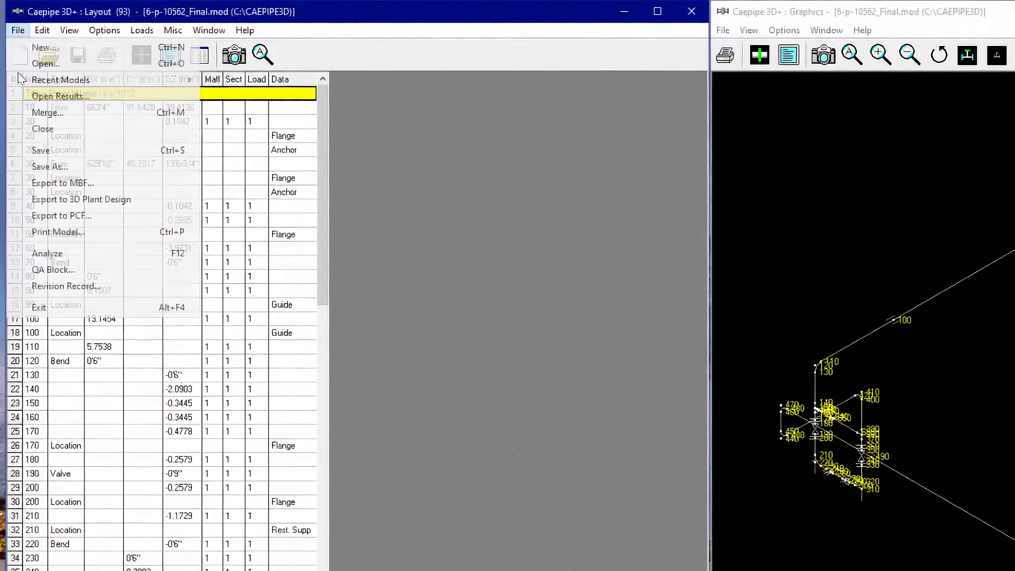
click(34, 254)
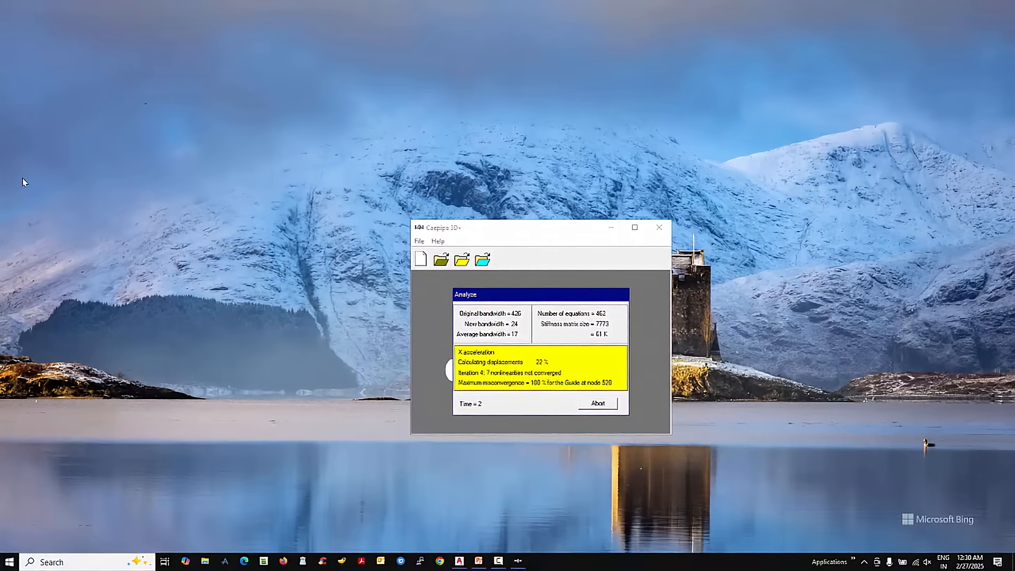
click(521, 376)
click(204, 328)
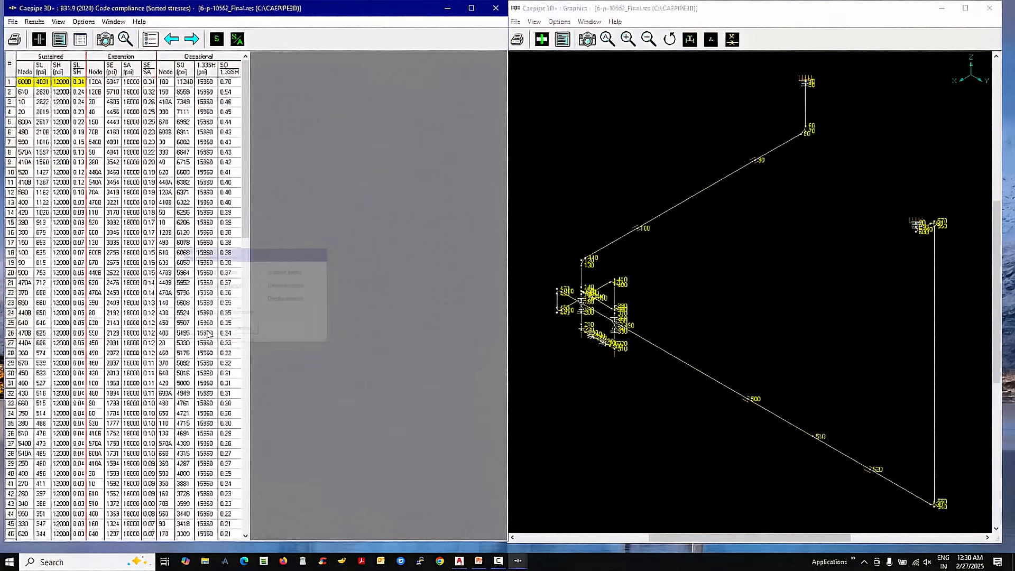
- Display the color-coded stress ratio plots in turn for sustained SL/SH, expansion SE/SA and occasional (SL+SO)/1.33SH stresses
click(237, 39)
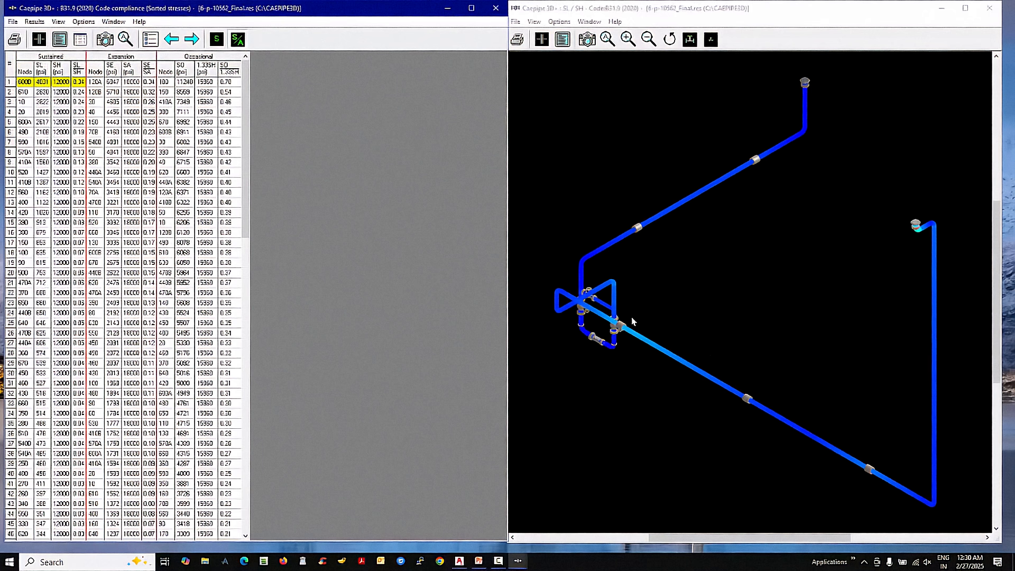
click(151, 83)
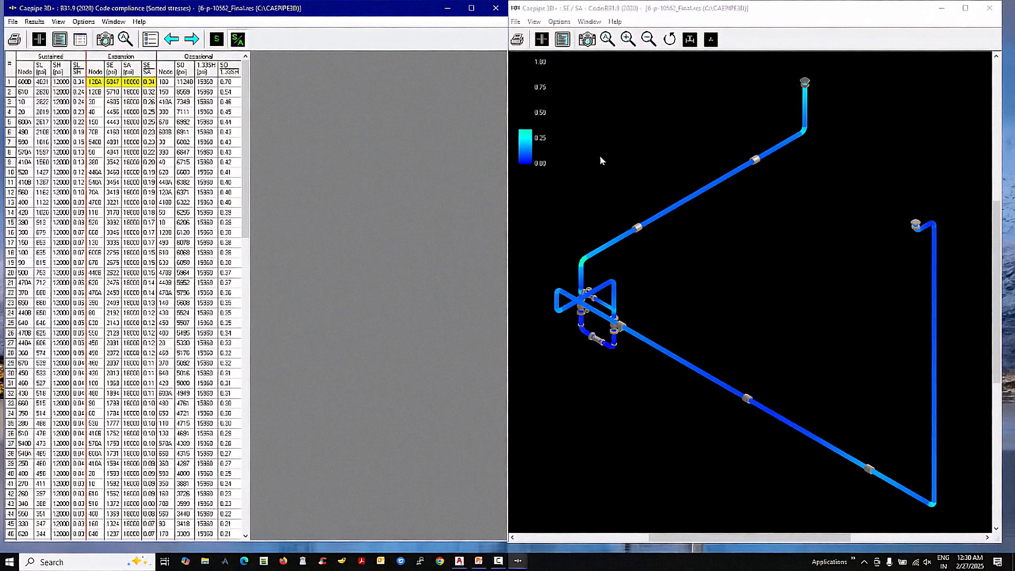
scroll(600, 156, down, 1)
click(608, 39)
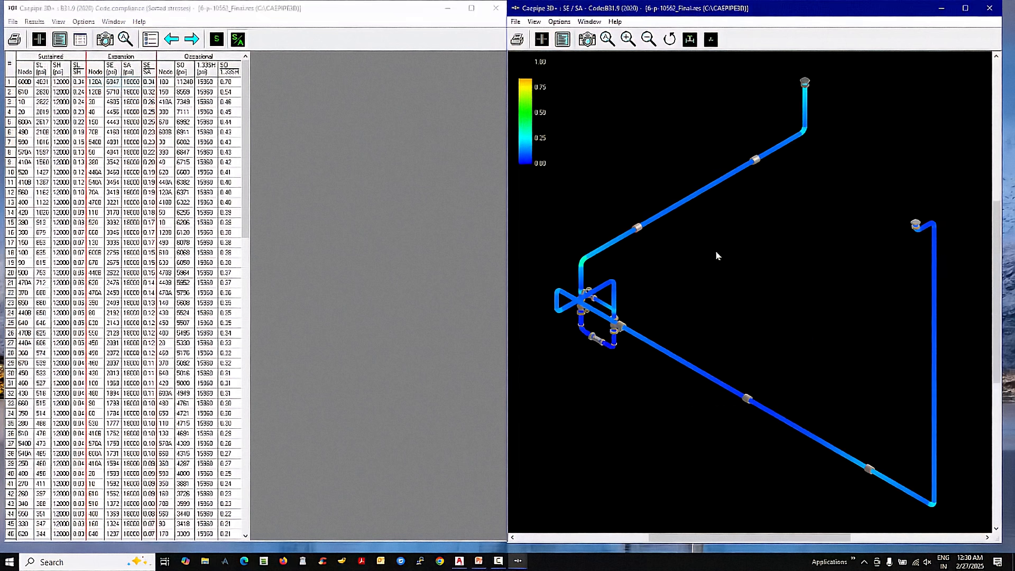
click(227, 83)
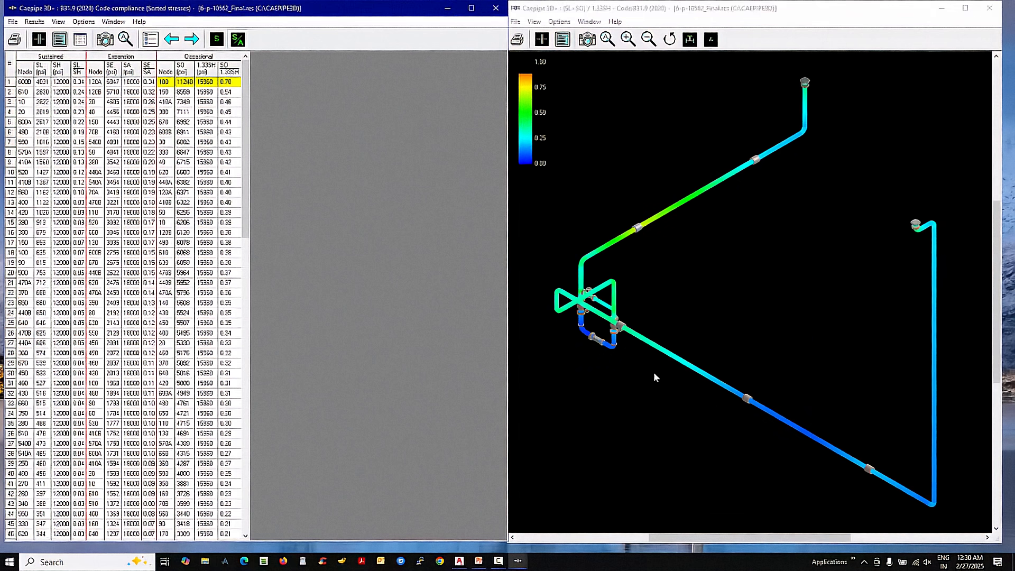
- Show the support load summary, and preview the results report with all available model items included
click(150, 40)
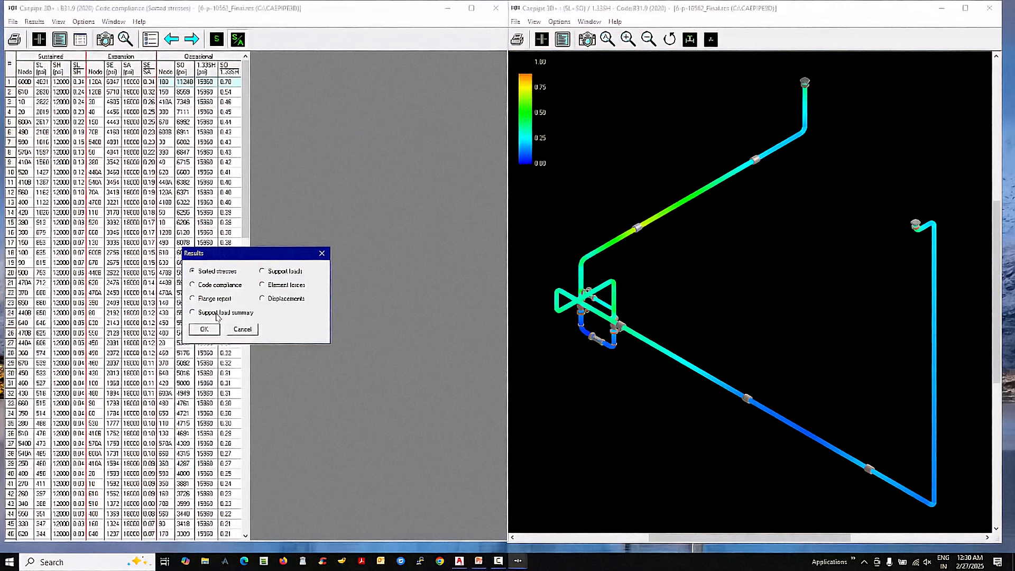
double_click(217, 313)
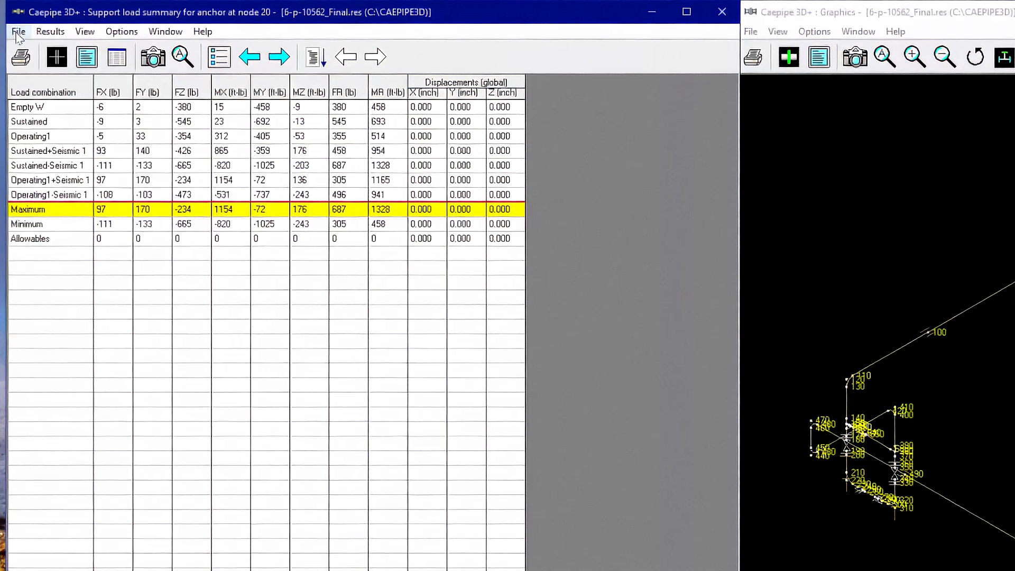
click(18, 32)
click(28, 139)
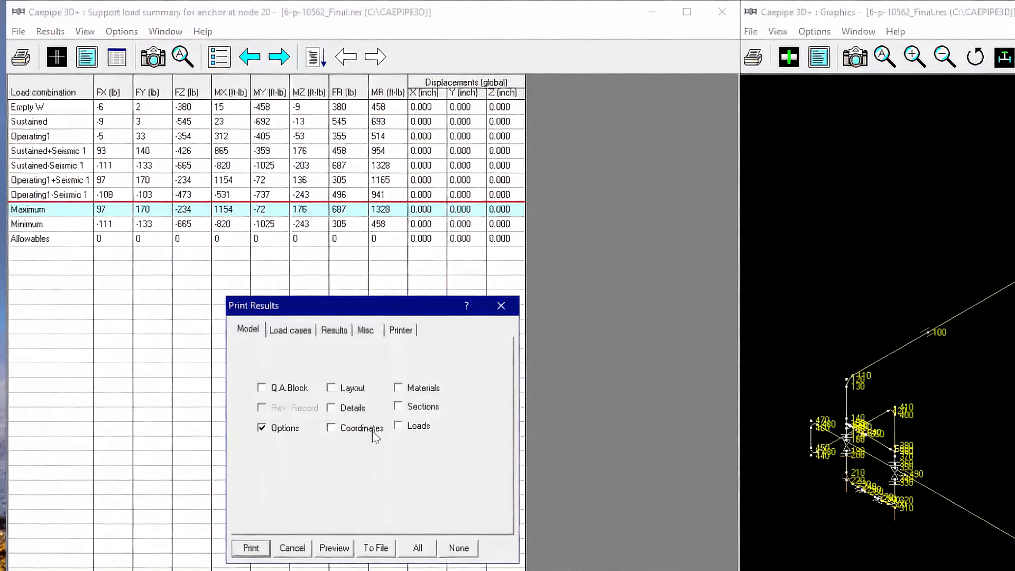
click(417, 548)
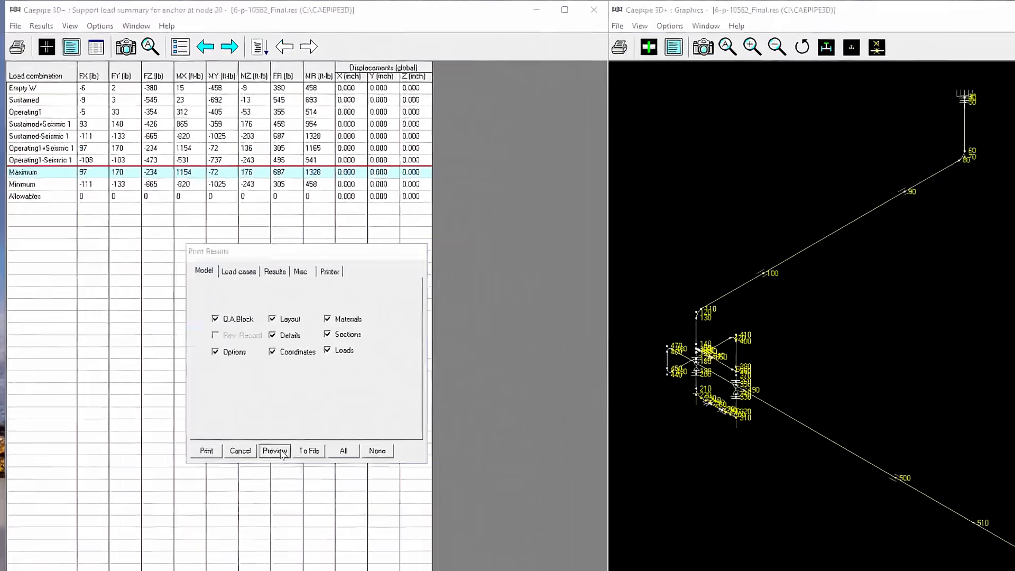
click(341, 538)
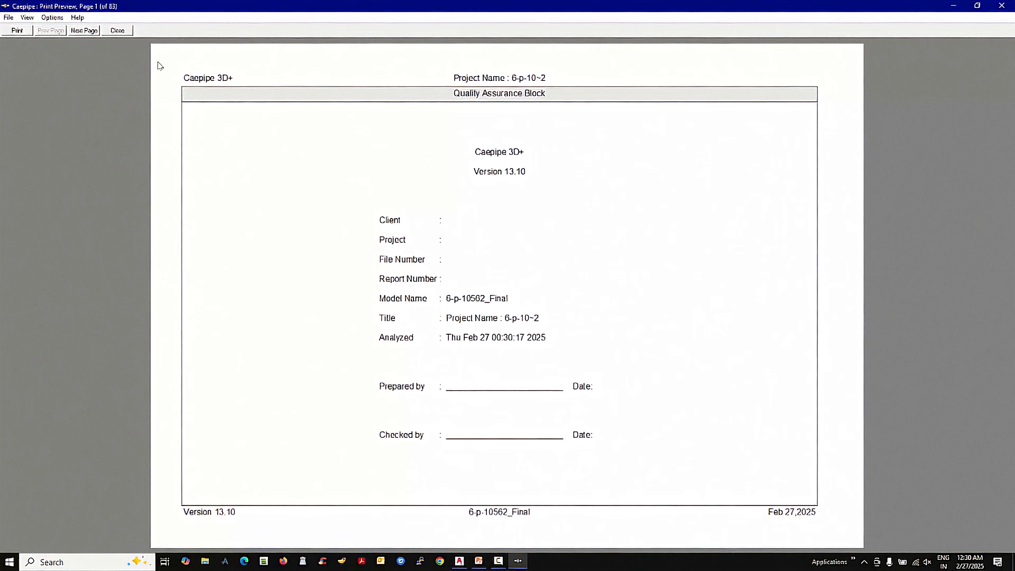
- Page through the report preview to examine the loads, code compliance, flange report and support load summaries
click(83, 31)
click(84, 30)
click(84, 30)
click(83, 30)
click(83, 30)
click(84, 30)
click(83, 30)
click(84, 30)
click(83, 30)
click(83, 30)
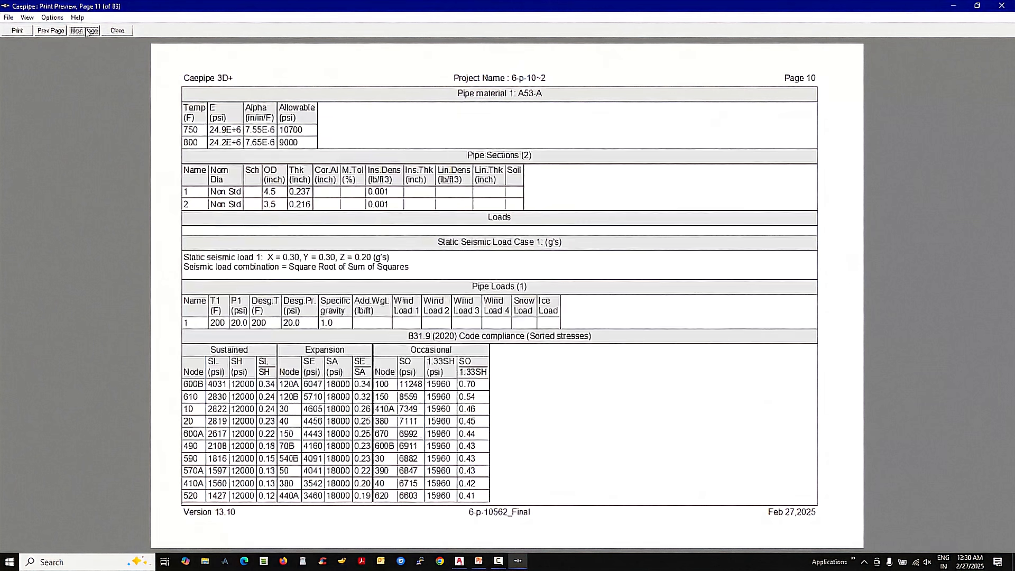
click(84, 30)
click(84, 30)
click(83, 30)
click(83, 30)
click(85, 31)
click(85, 30)
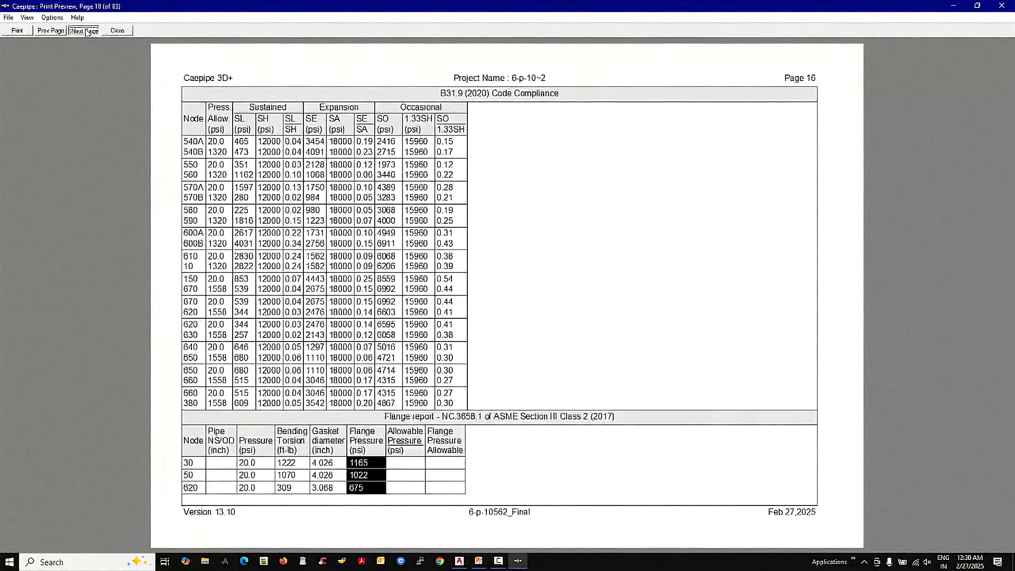
click(84, 31)
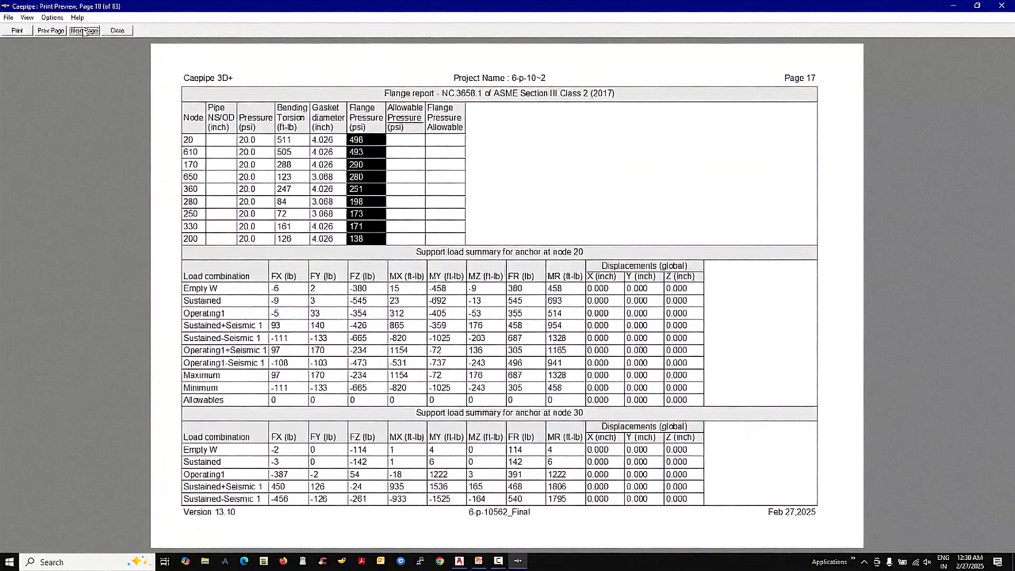
- Open the print settings for the previewed report
click(17, 31)
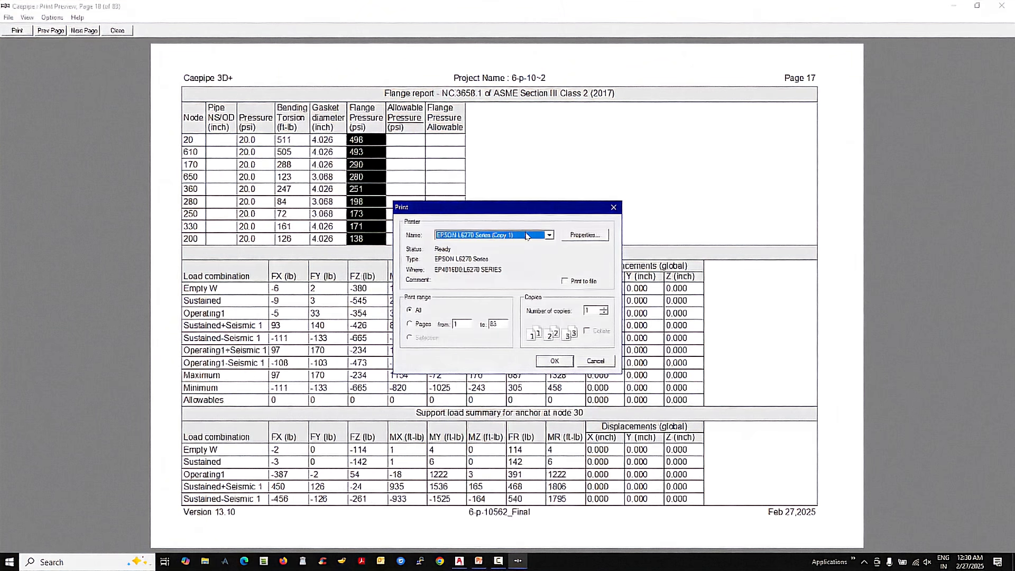